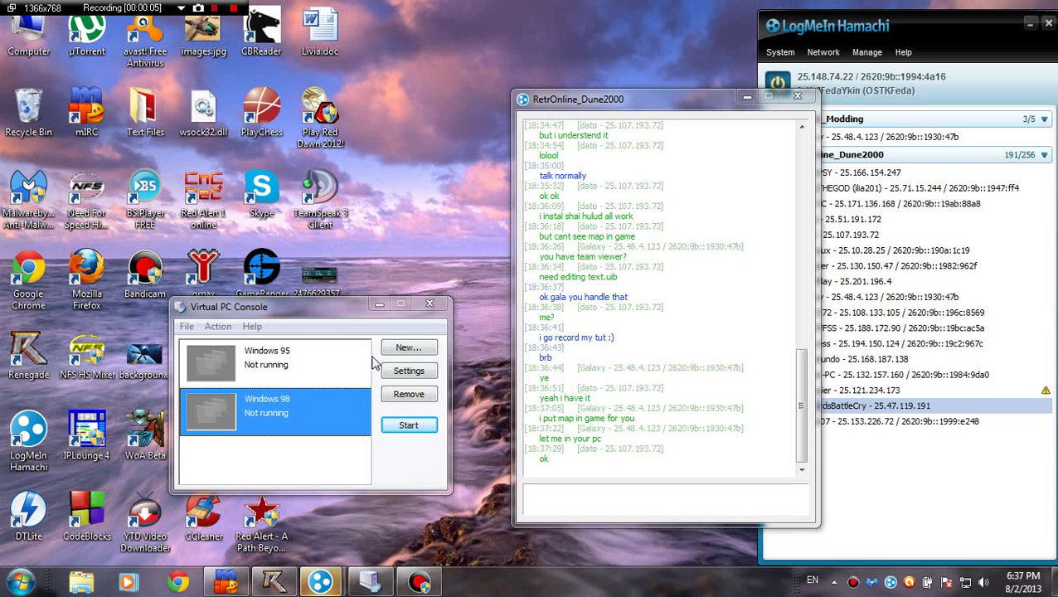
# Step: Start the Windows 98 virtual machine and run it in full screen
pyautogui.click(409, 426)
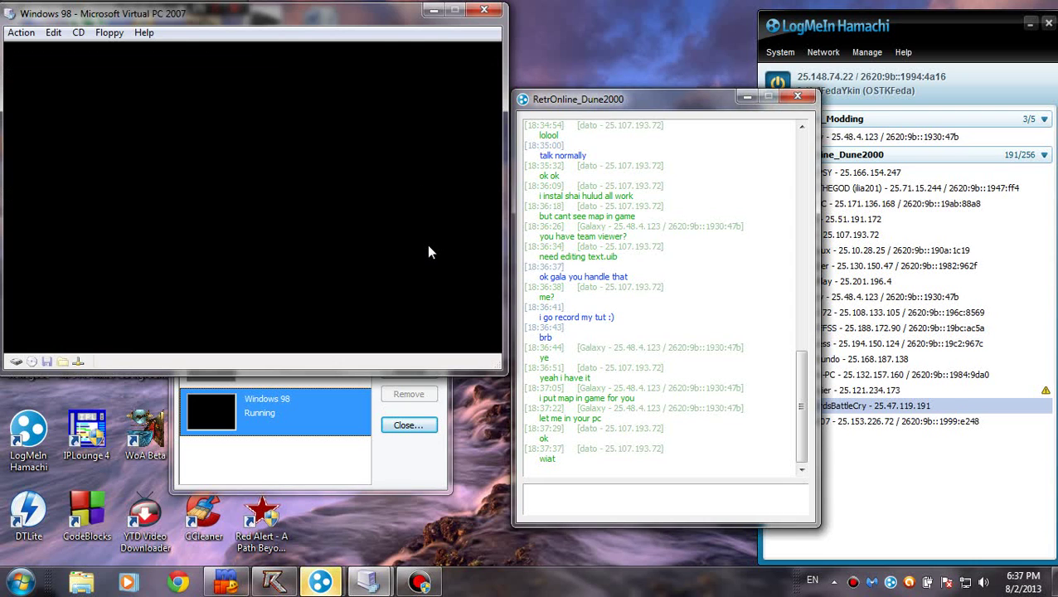
pyautogui.hotkey('alt', 'Return')
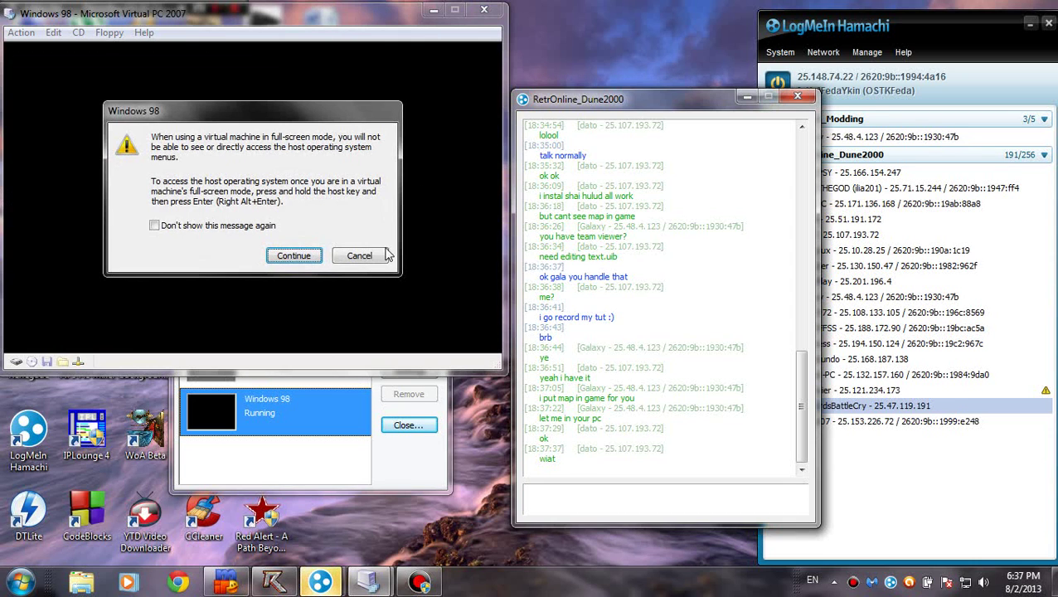
pyautogui.click(295, 256)
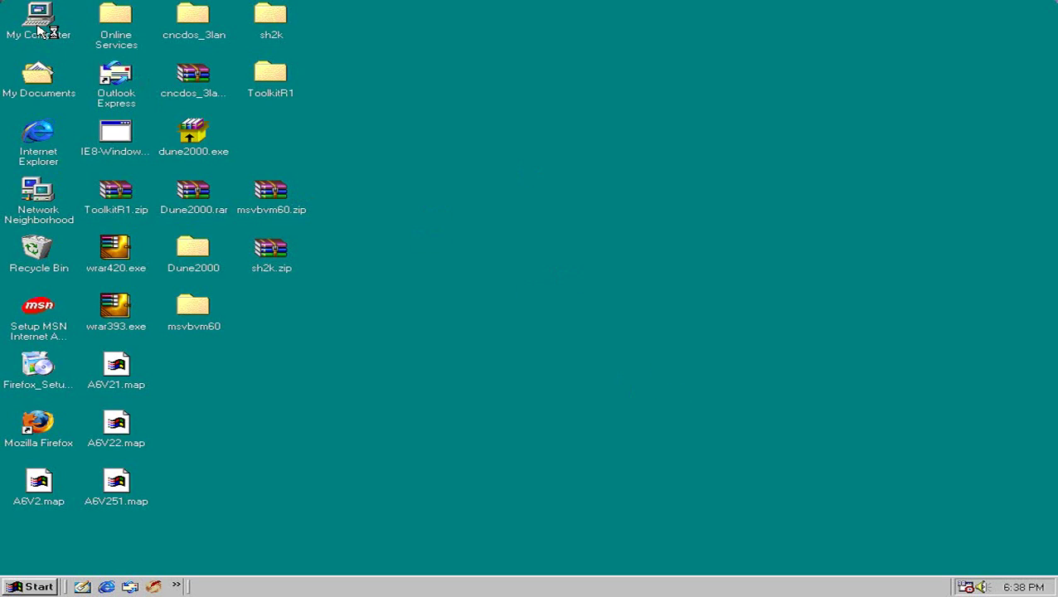
# Step: Browse to C:\Program Files\Shai-Hulud 2000 and launch SH2K.exe
pyautogui.doubleClick(37, 16)
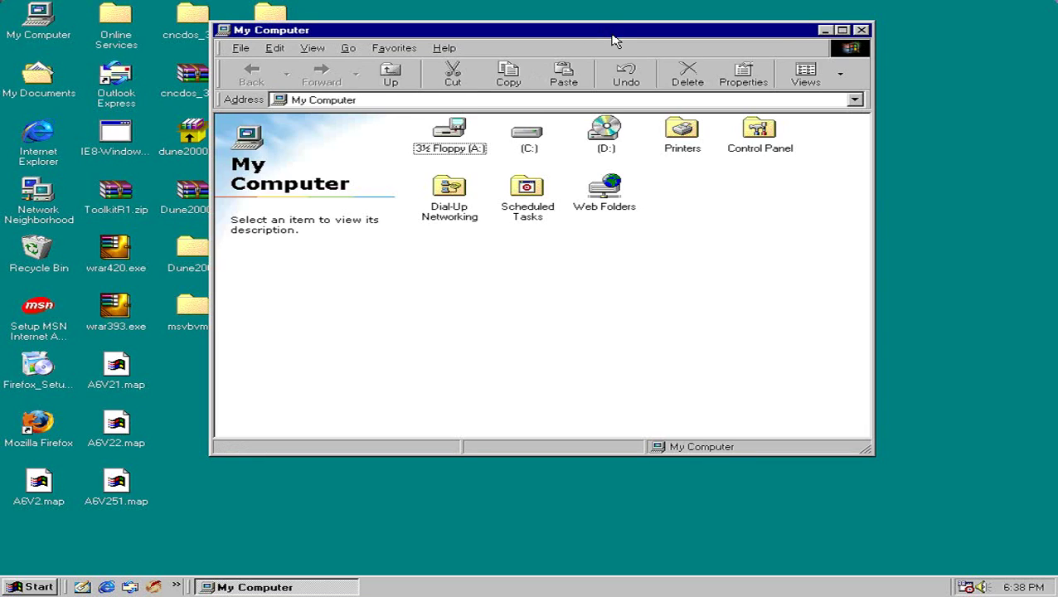
pyautogui.moveTo(611, 36); pyautogui.dragTo(598, 51)
pyautogui.doubleClick(520, 153)
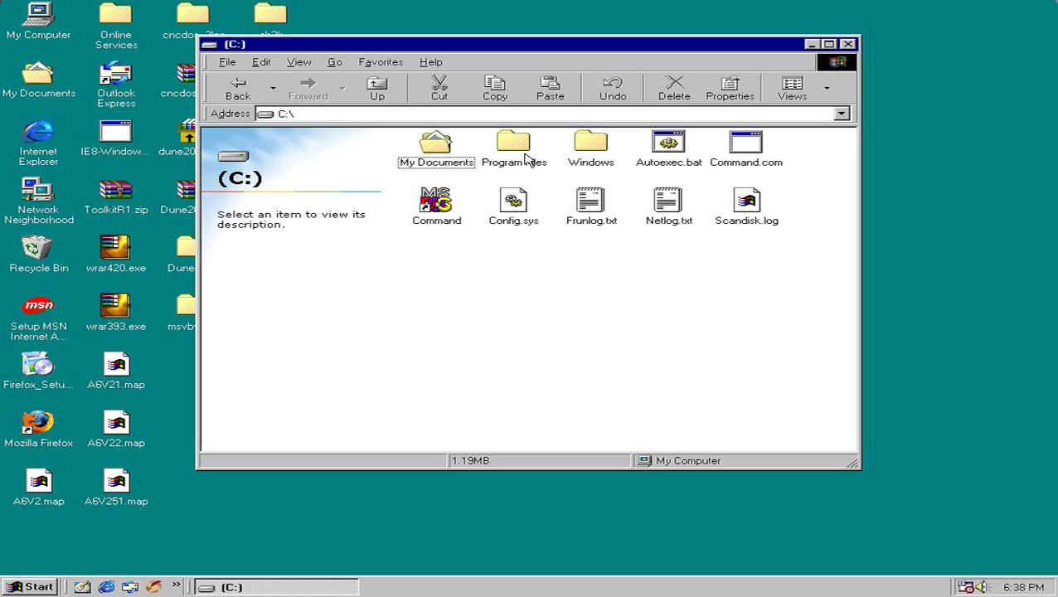
pyautogui.doubleClick(521, 158)
pyautogui.doubleClick(438, 282)
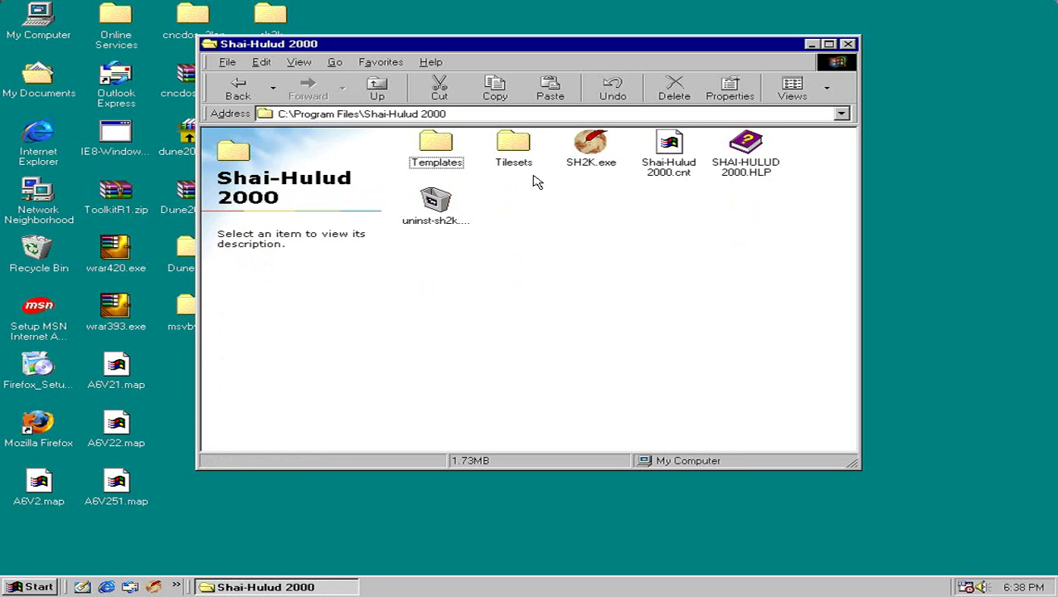
pyautogui.doubleClick(592, 163)
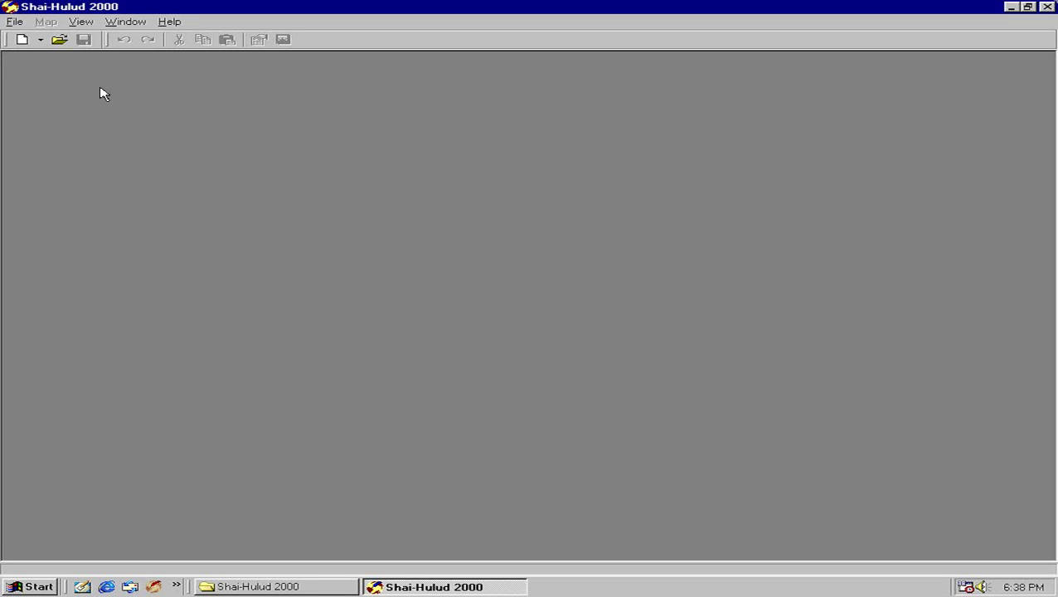
# Step: Create a new 80×64 custom map filled with sand and move its window into place
pyautogui.click(22, 40)
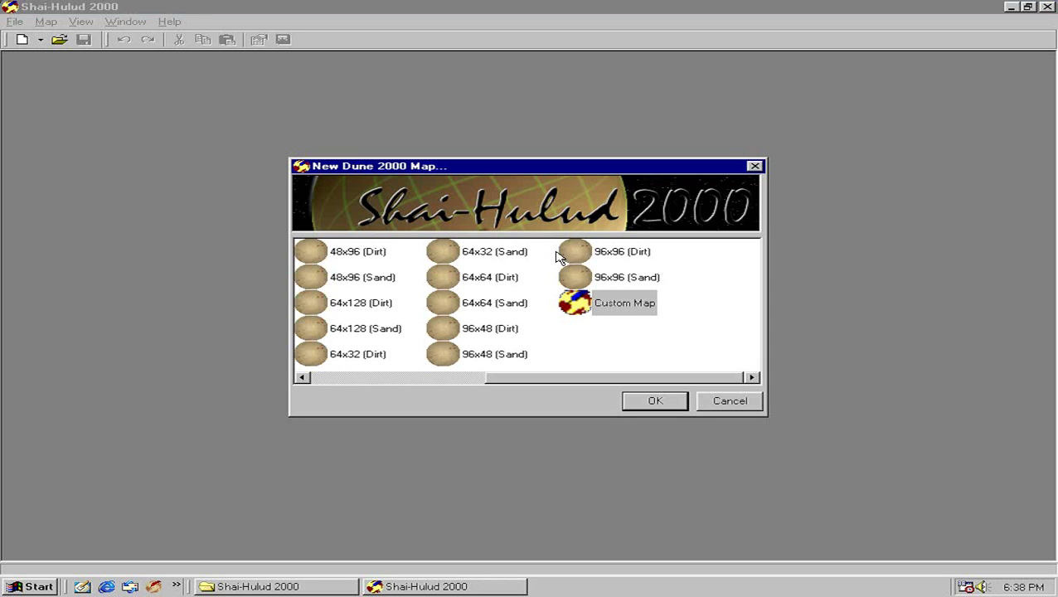
pyautogui.doubleClick(633, 304)
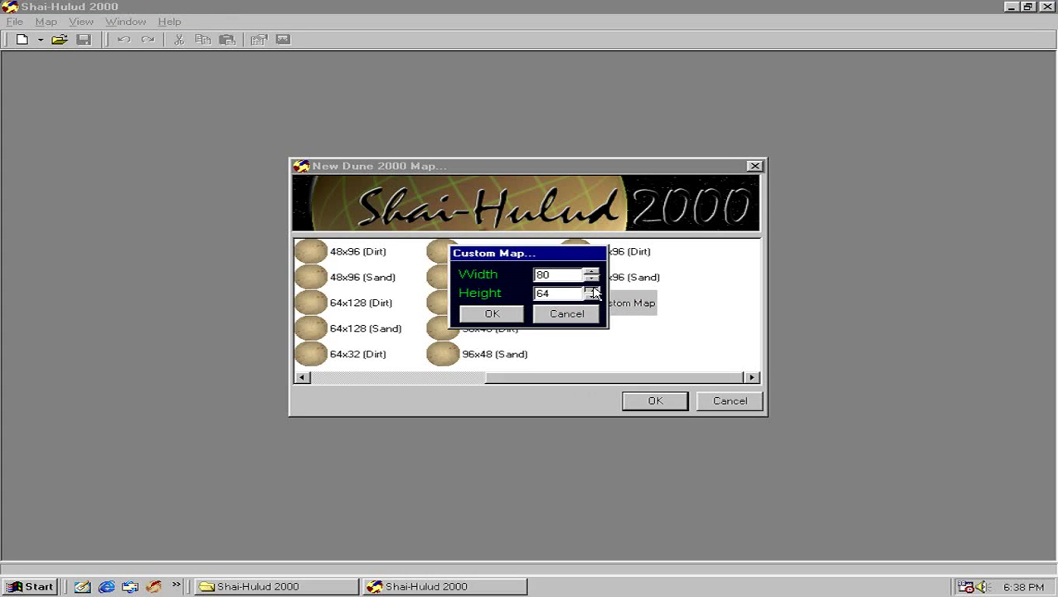
pyautogui.click(504, 314)
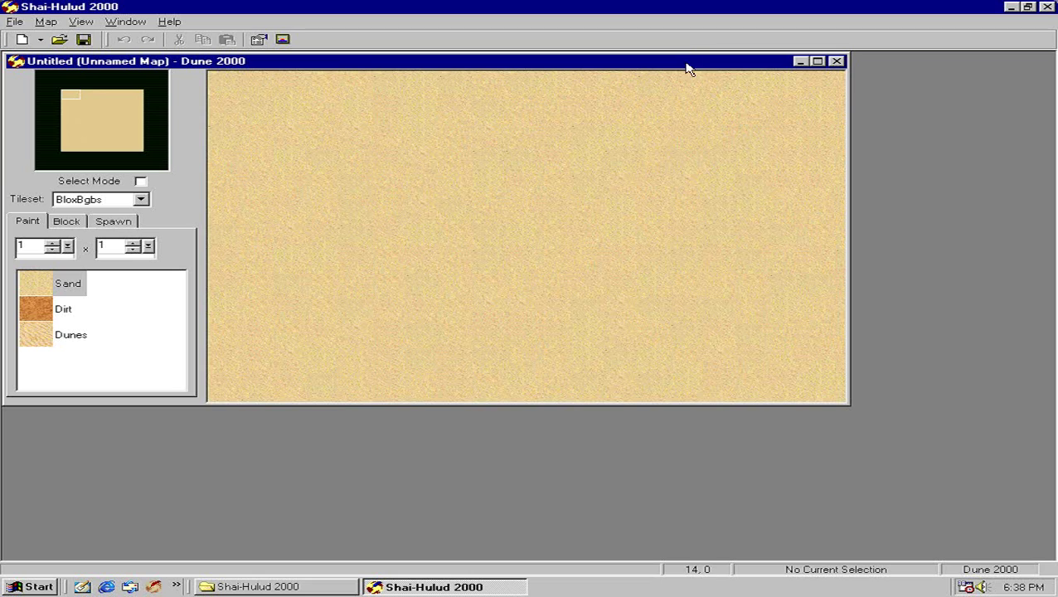
pyautogui.moveTo(687, 68); pyautogui.dragTo(687, 106)
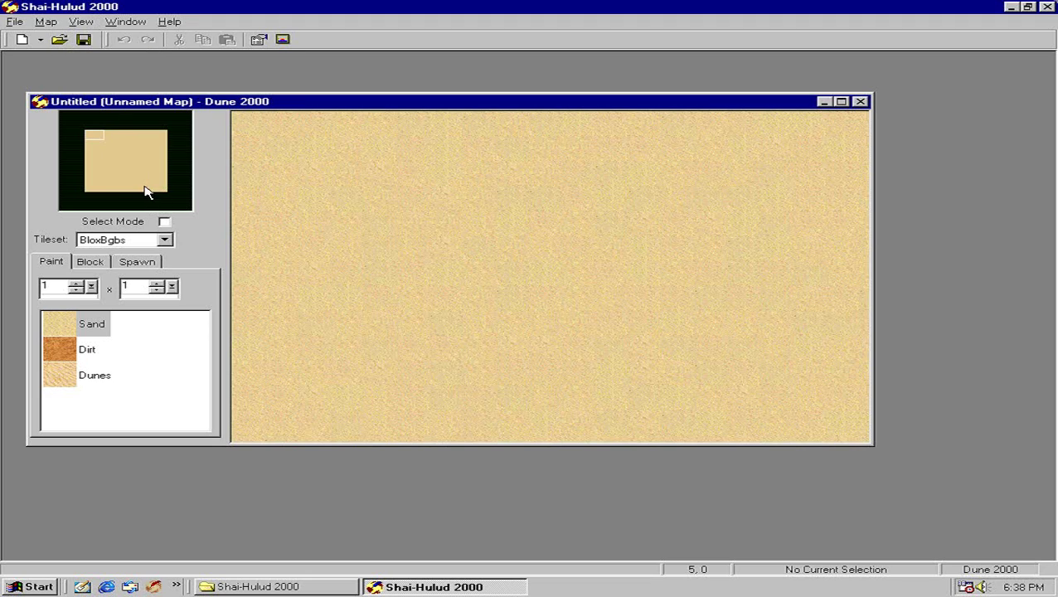
# Step: In the Open dialog, browse to Desktop > Dune2000 > Data > maps
pyautogui.click(59, 39)
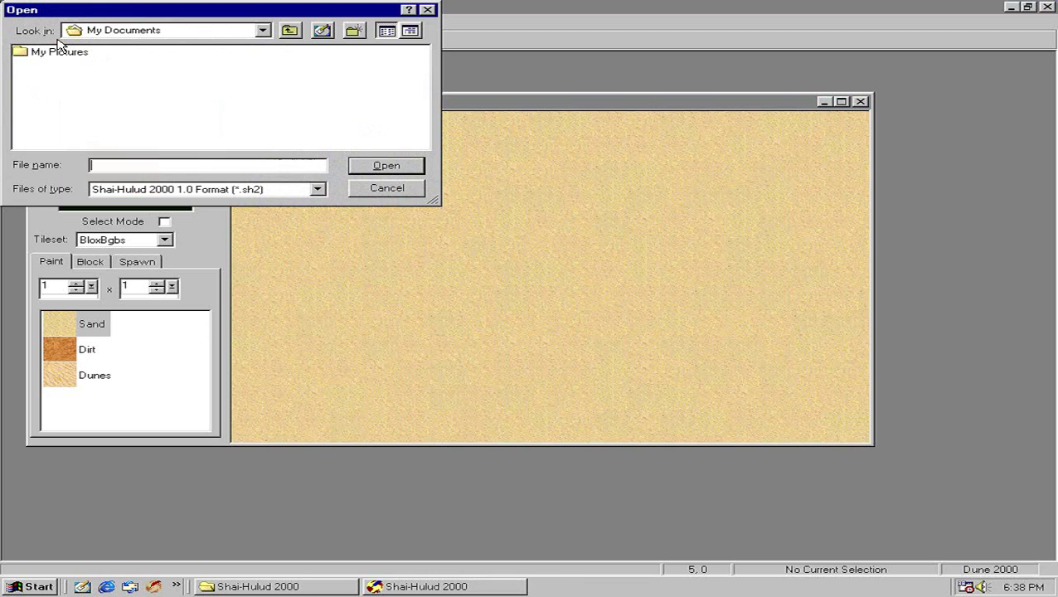
pyautogui.click(263, 30)
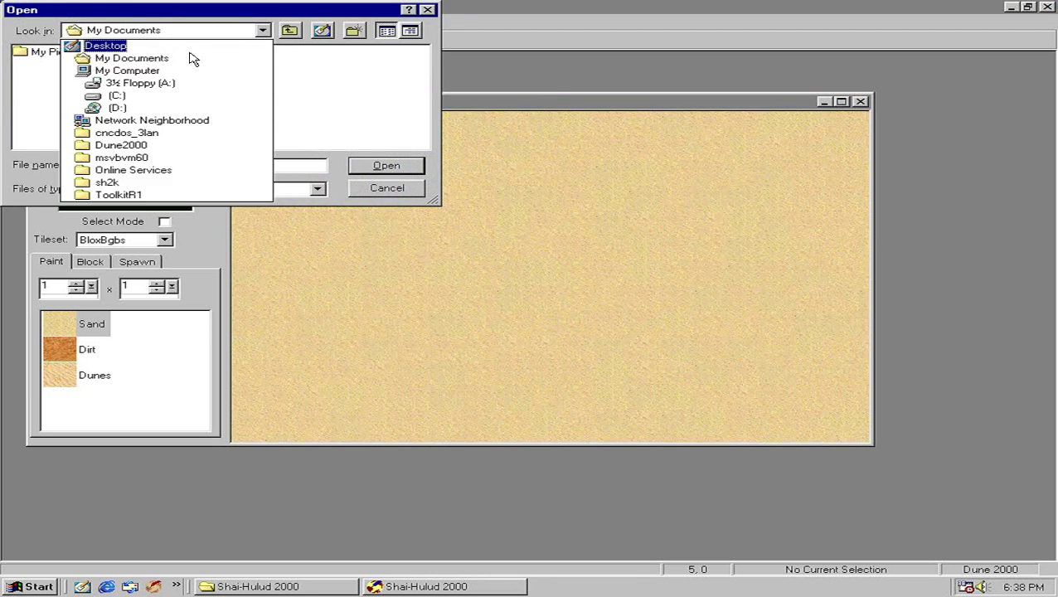
pyautogui.click(178, 45)
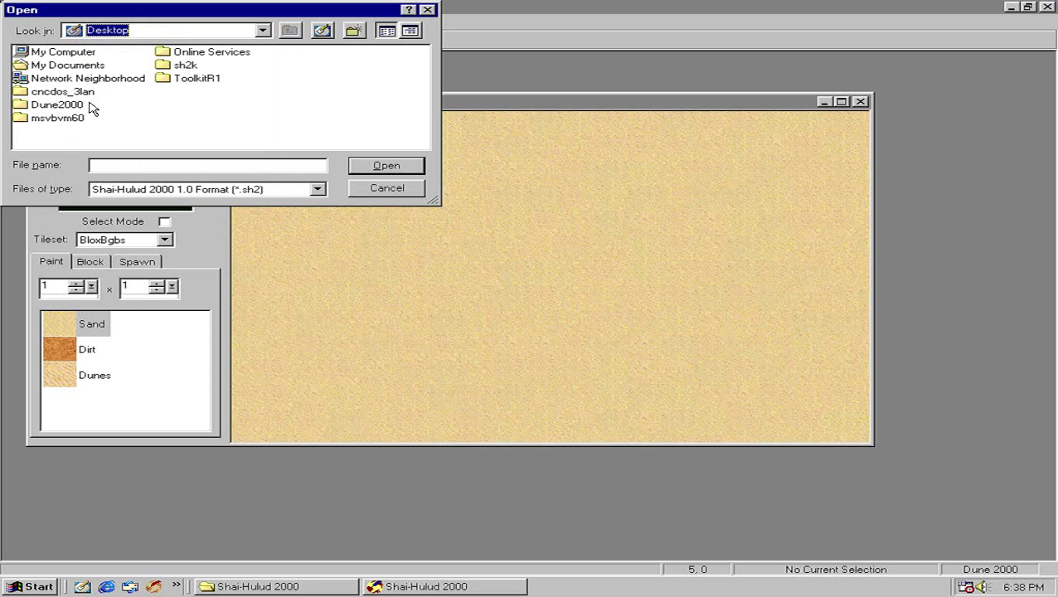
pyautogui.doubleClick(56, 106)
pyautogui.click(73, 52)
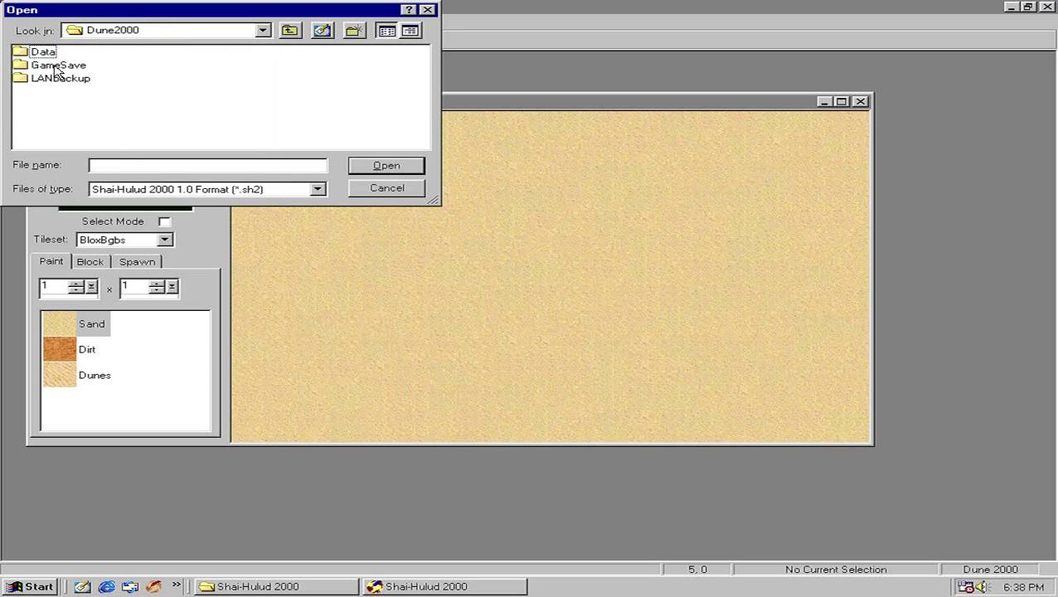
pyautogui.doubleClick(43, 52)
pyautogui.doubleClick(40, 78)
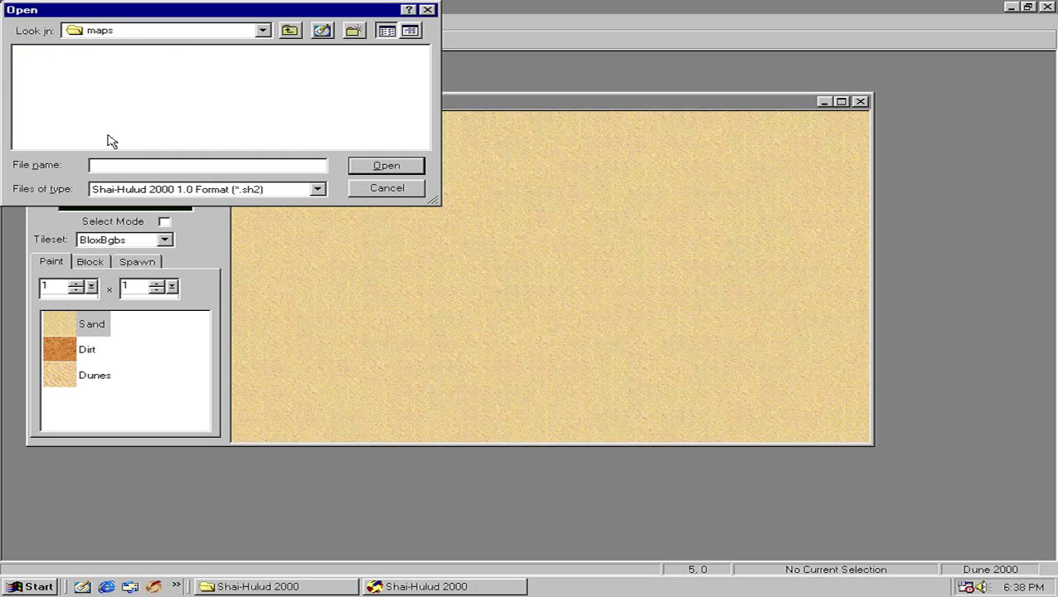
# Step: Filter to Dune2000 Format (*.map) and open 8play3.map
pyautogui.click(174, 190)
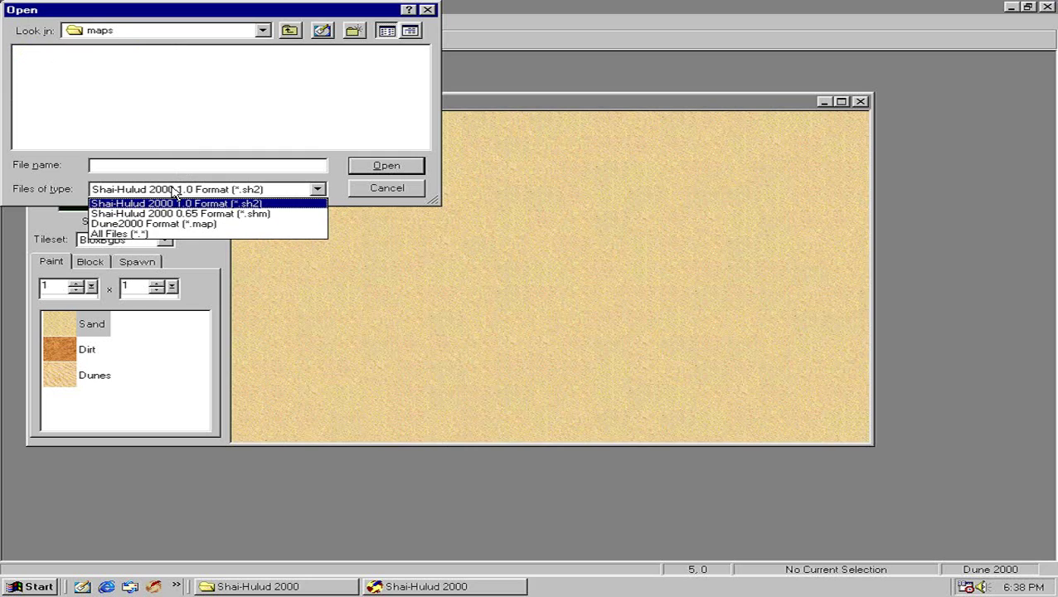
pyautogui.click(238, 226)
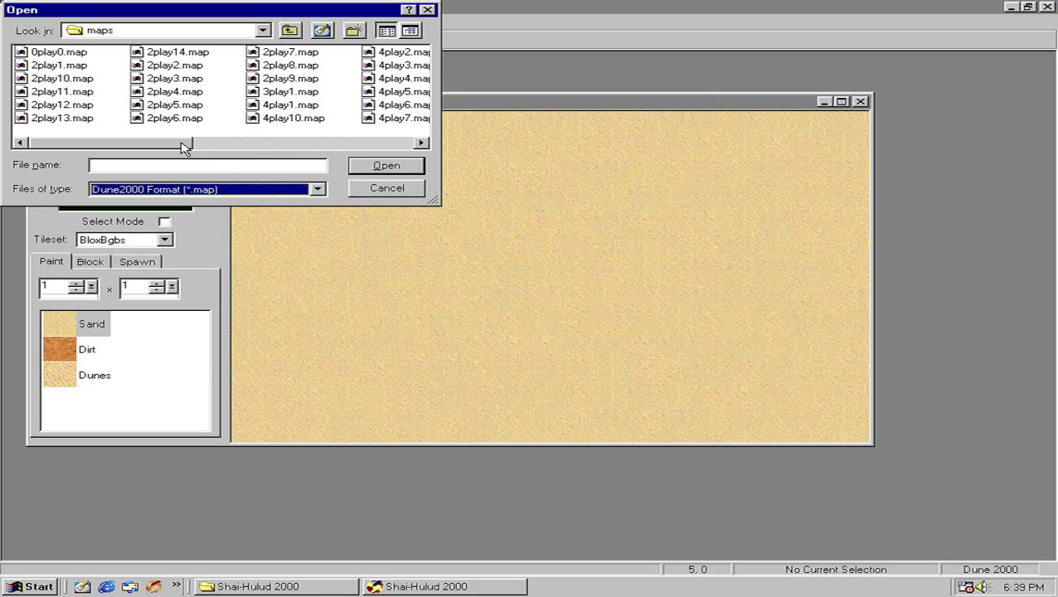
pyautogui.moveTo(185, 146); pyautogui.dragTo(304, 146)
pyautogui.click(174, 118)
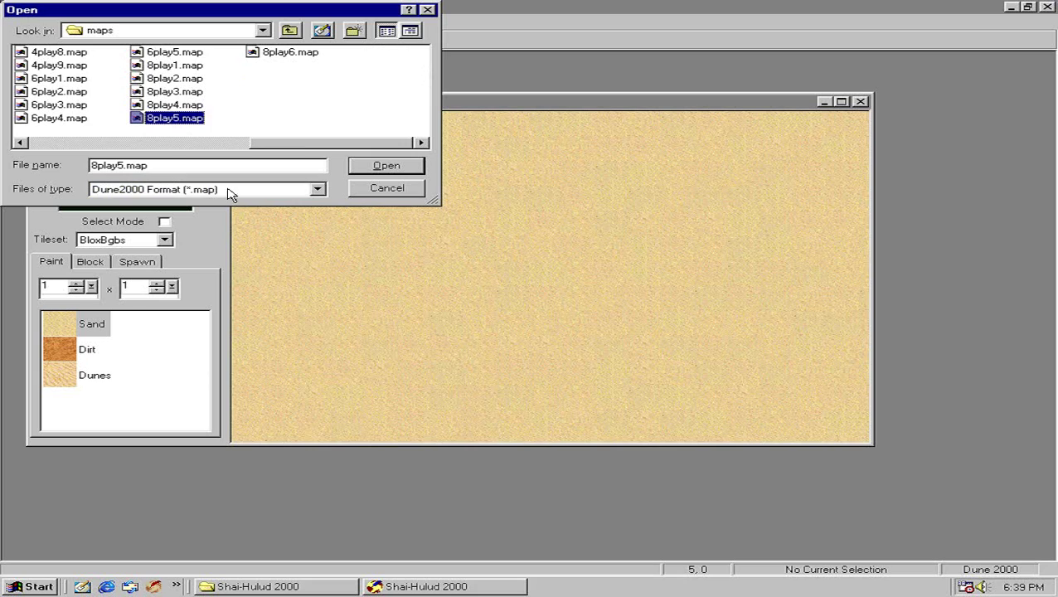
pyautogui.click(187, 93)
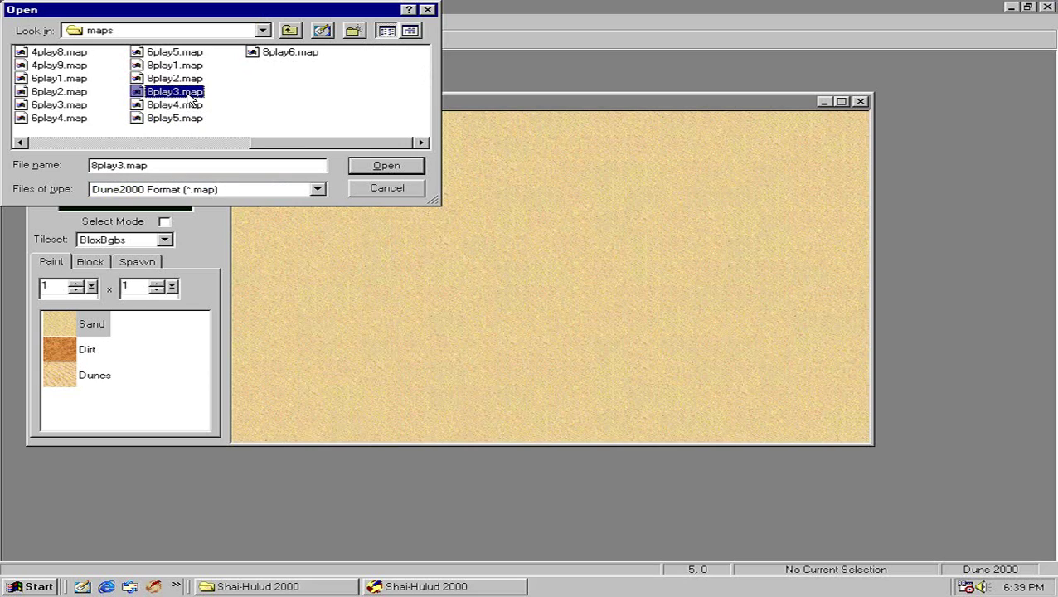
pyautogui.click(169, 106)
pyautogui.click(186, 91)
pyautogui.doubleClick(180, 93)
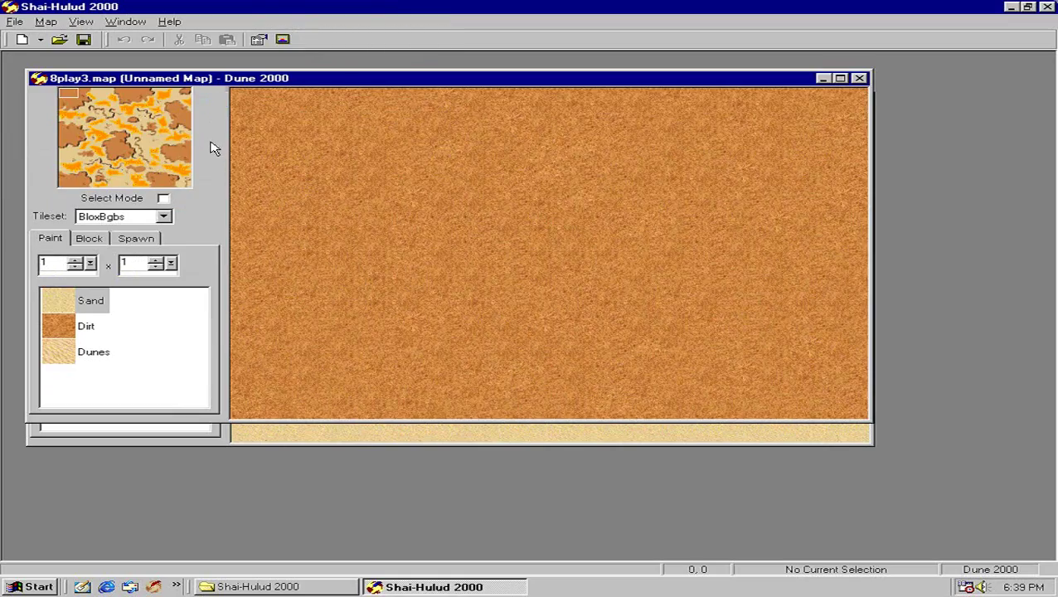
# Step: Preview the 8play3 terrain from the minimap, returning to the top-left area
pyautogui.moveTo(164, 150)
pyautogui.mouseDown()
pyautogui.moveTo(58, 189)
pyautogui.moveTo(82, 169)
pyautogui.moveTo(67, 98)
pyautogui.moveTo(109, 113)
pyautogui.moveTo(189, 187)
pyautogui.moveTo(184, 178)
pyautogui.moveTo(152, 181)
pyautogui.mouseUp()
pyautogui.click(165, 200)
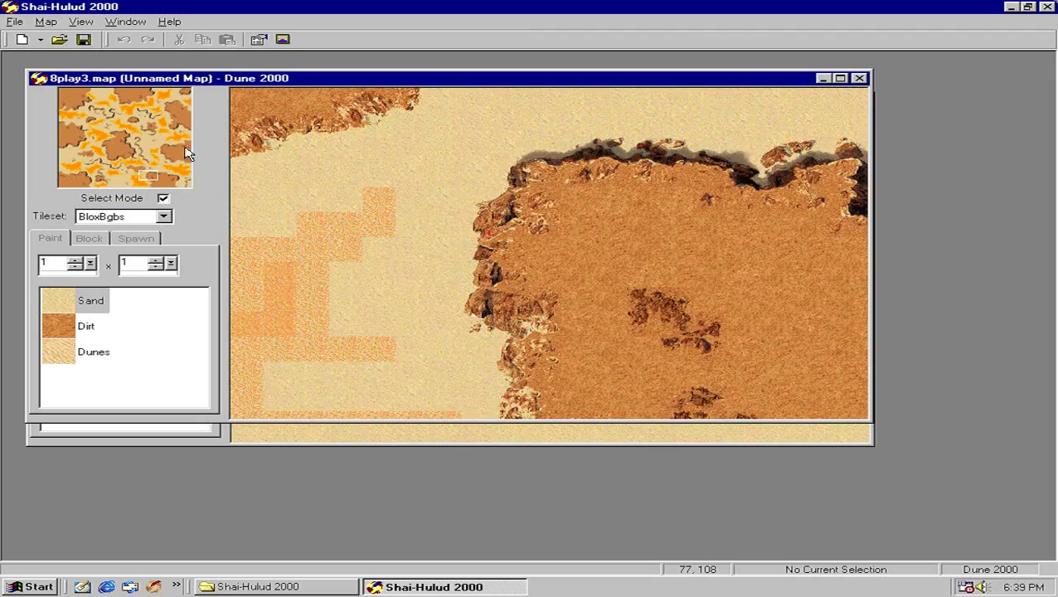
pyautogui.click(172, 137)
pyautogui.moveTo(175, 140); pyautogui.dragTo(64, 93)
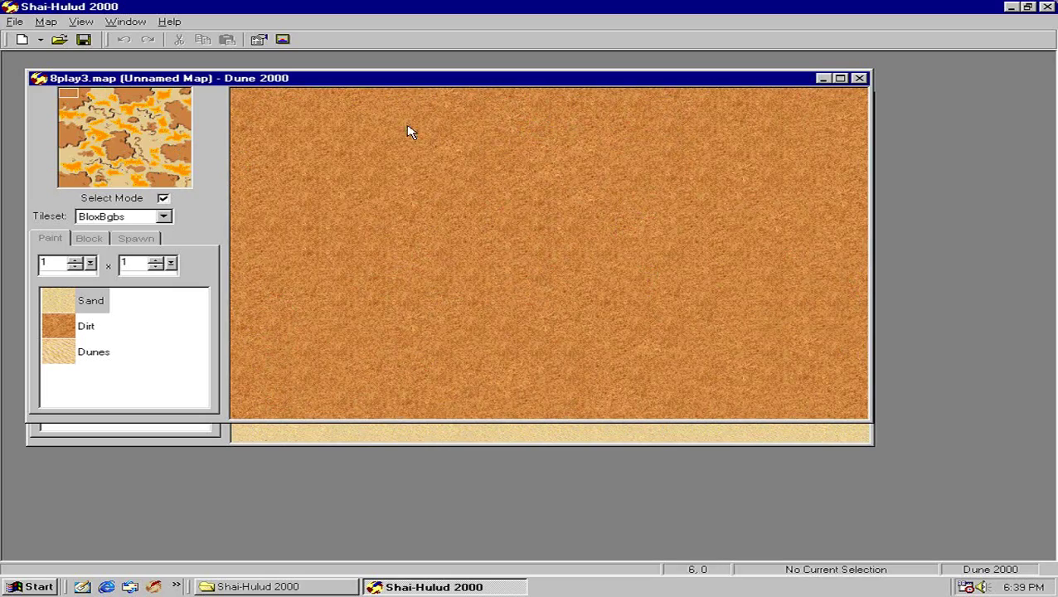
pyautogui.moveTo(153, 138); pyautogui.dragTo(54, 93)
# Step: Maximize the 8play3.map window and turn Select Mode off
pyautogui.click(840, 78)
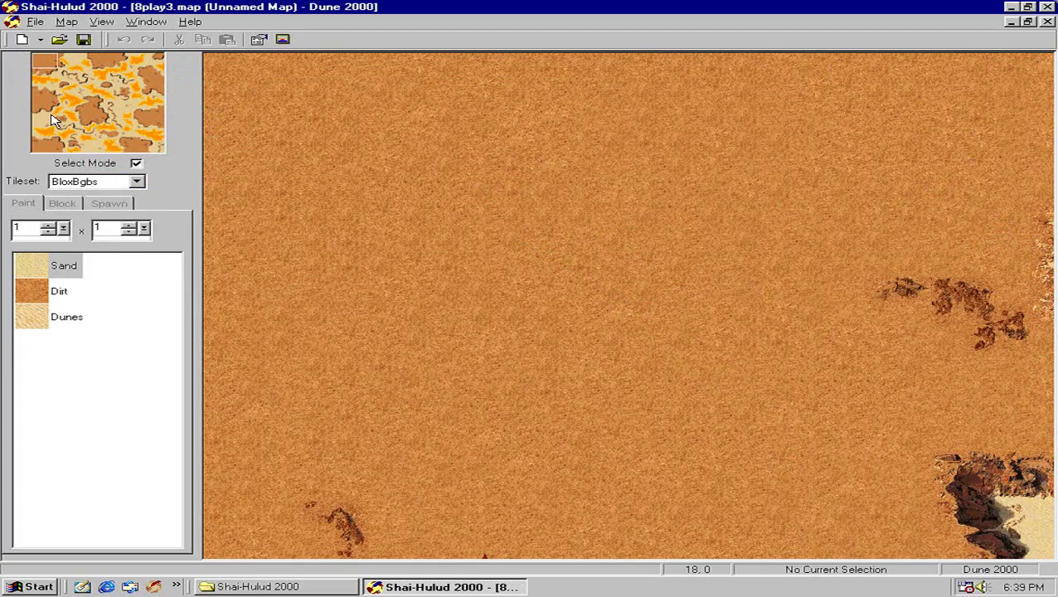
pyautogui.click(137, 163)
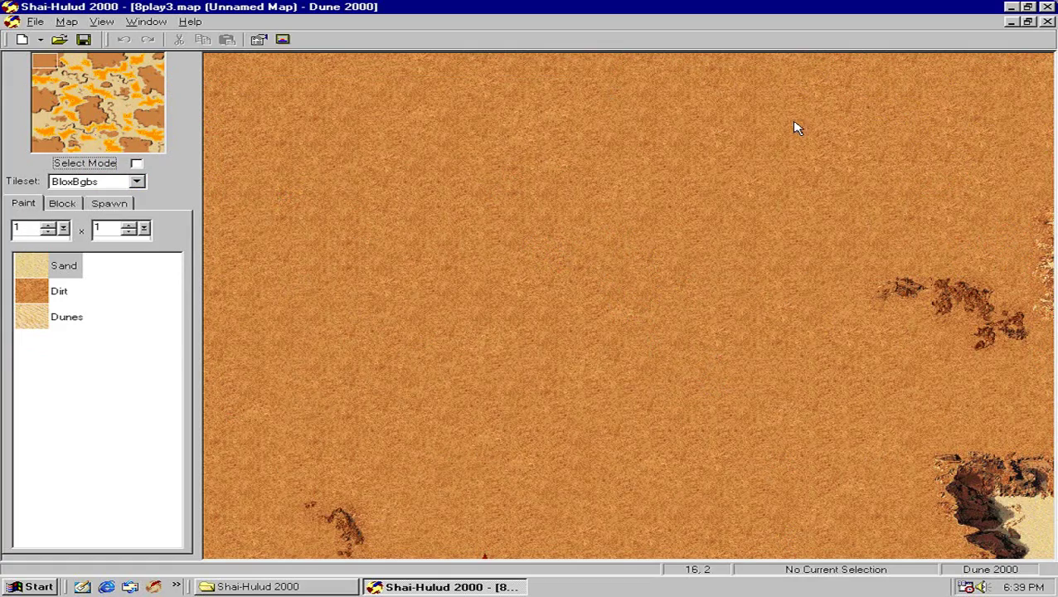
pyautogui.scroll(-3, 830, 418)
pyautogui.scroll(3, 792, 7)
pyautogui.scroll(-3, 484, 162)
pyautogui.scroll(3, 484, 163)
# Step: Turn on Select Mode and select tiles (0,0) to (31,30) in 8play3.map
pyautogui.click(136, 164)
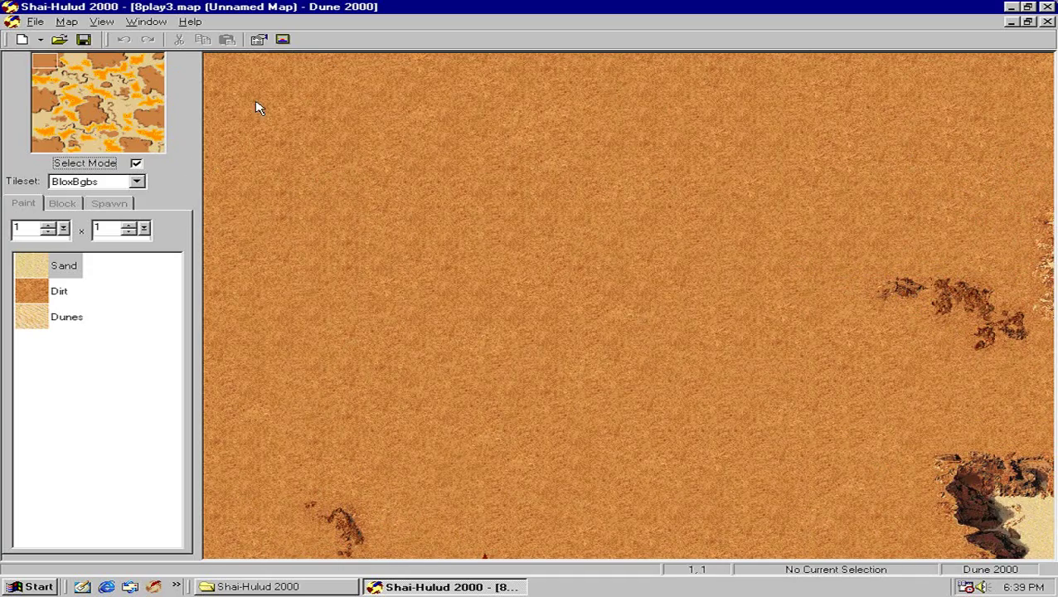
pyautogui.moveTo(214, 66); pyautogui.dragTo(892, 477)
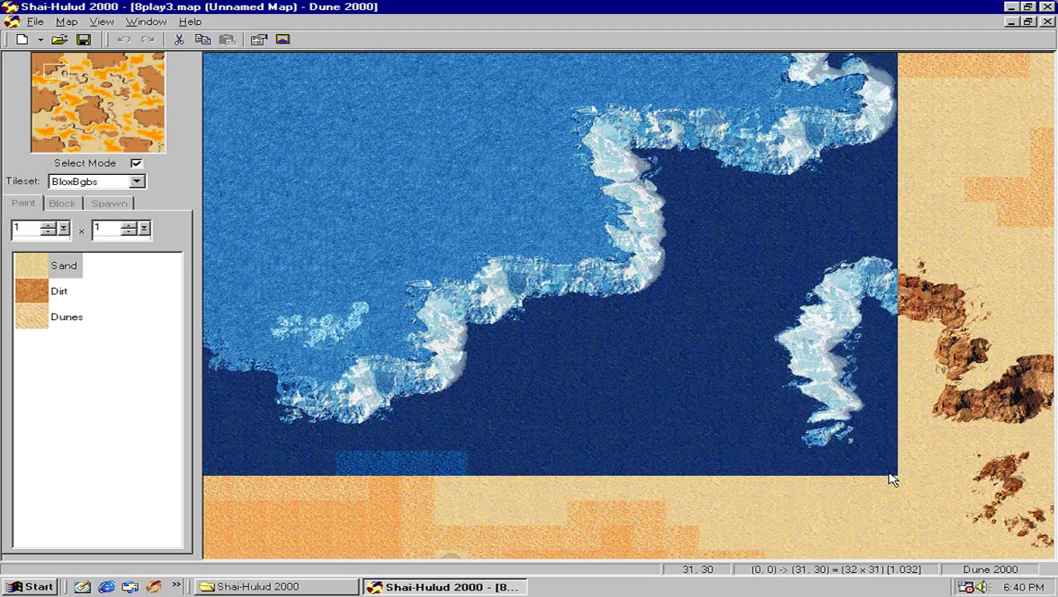
pyautogui.moveTo(73, 85)
pyautogui.mouseDown()
pyautogui.moveTo(79, 98)
pyautogui.moveTo(23, 71)
pyautogui.moveTo(66, 92)
pyautogui.moveTo(62, 76)
pyautogui.mouseUp()
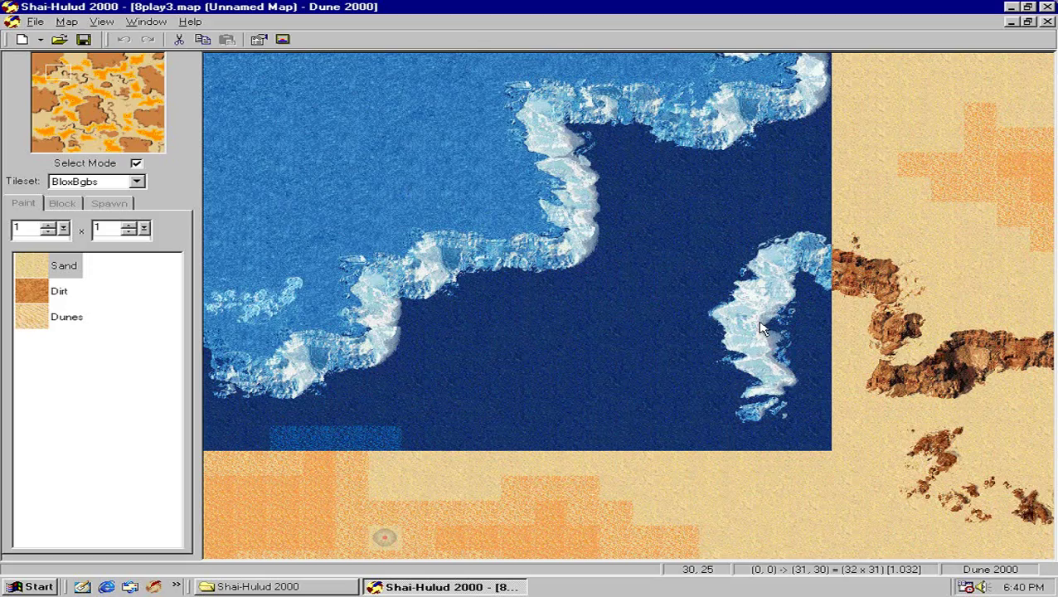
pyautogui.moveTo(57, 59)
pyautogui.mouseDown()
pyautogui.moveTo(67, 58)
pyautogui.moveTo(28, 53)
pyautogui.moveTo(44, 71)
pyautogui.mouseUp()
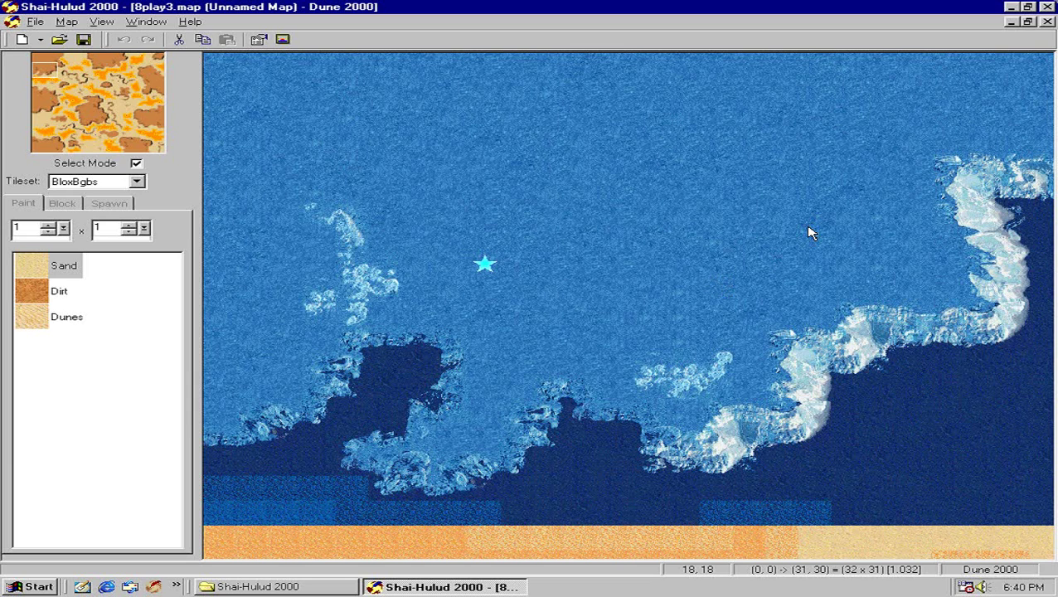
# Step: Switch to the maximized Untitled map and paste the copied terrain at a selected cell
pyautogui.click(1011, 22)
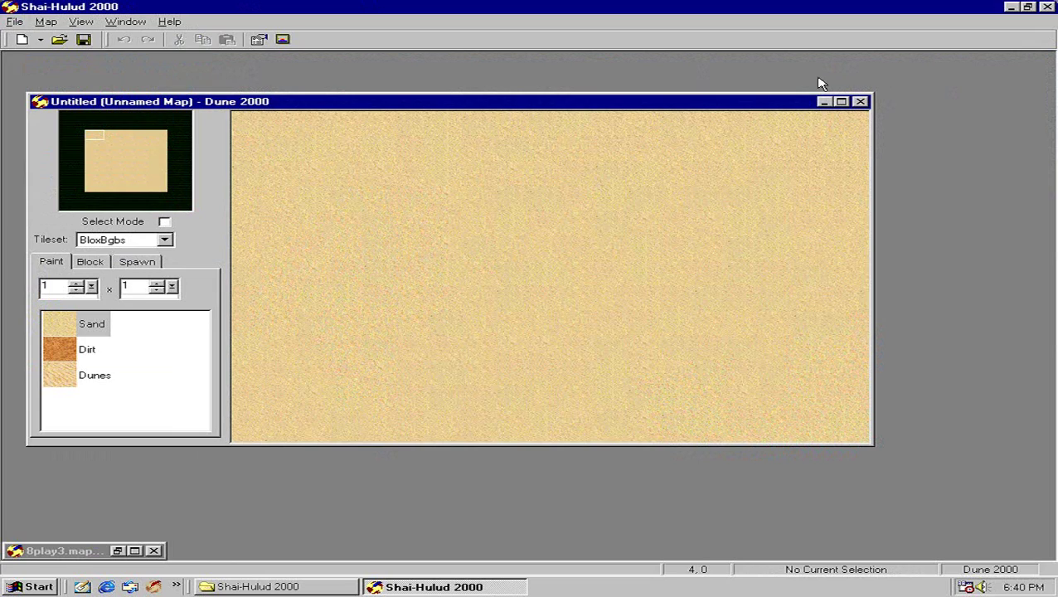
pyautogui.click(840, 101)
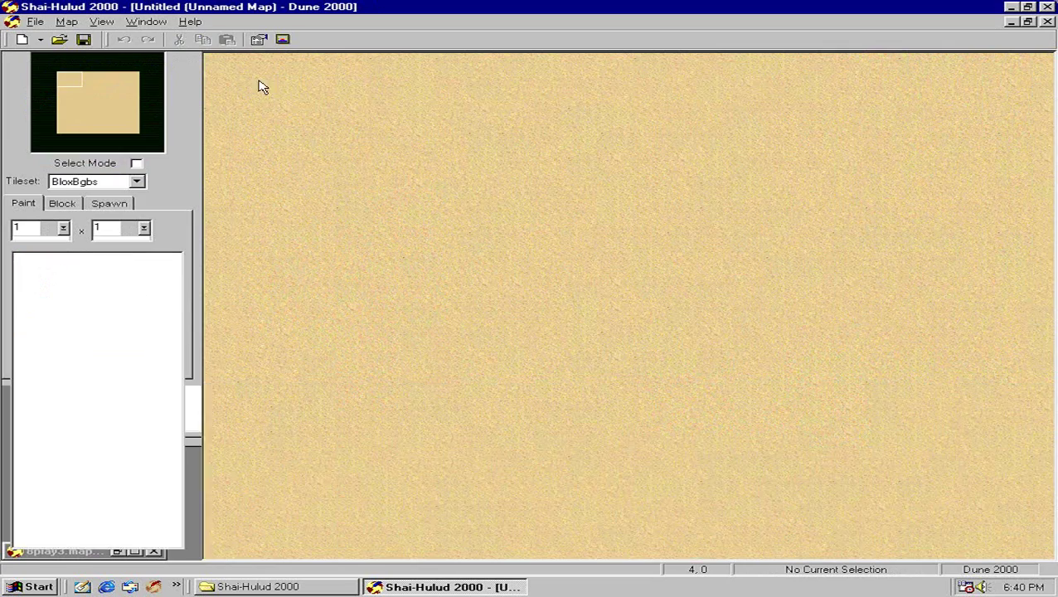
pyautogui.click(137, 164)
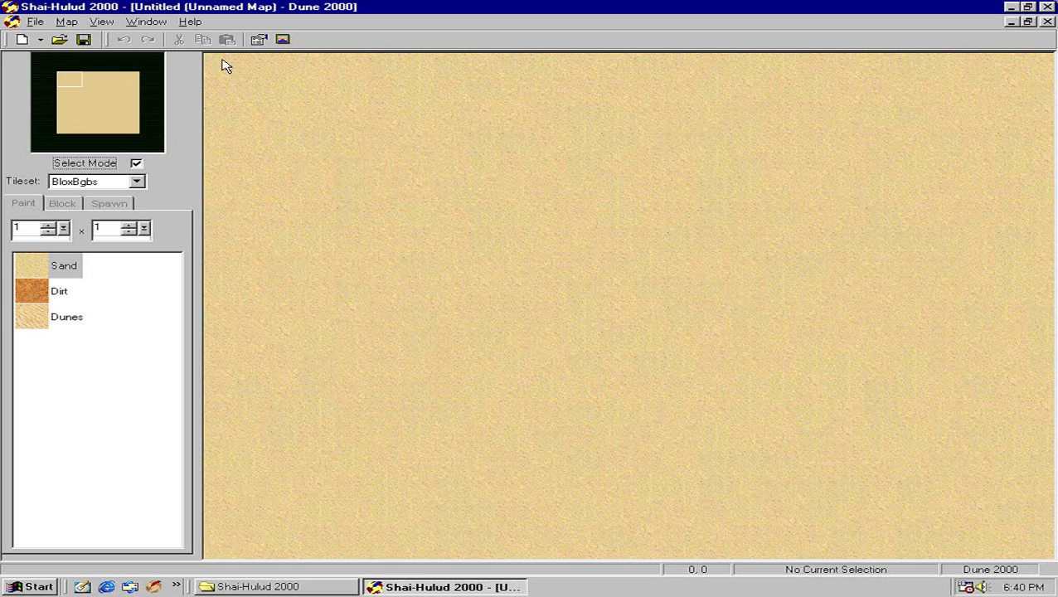
pyautogui.moveTo(213, 71); pyautogui.dragTo(496, 331)
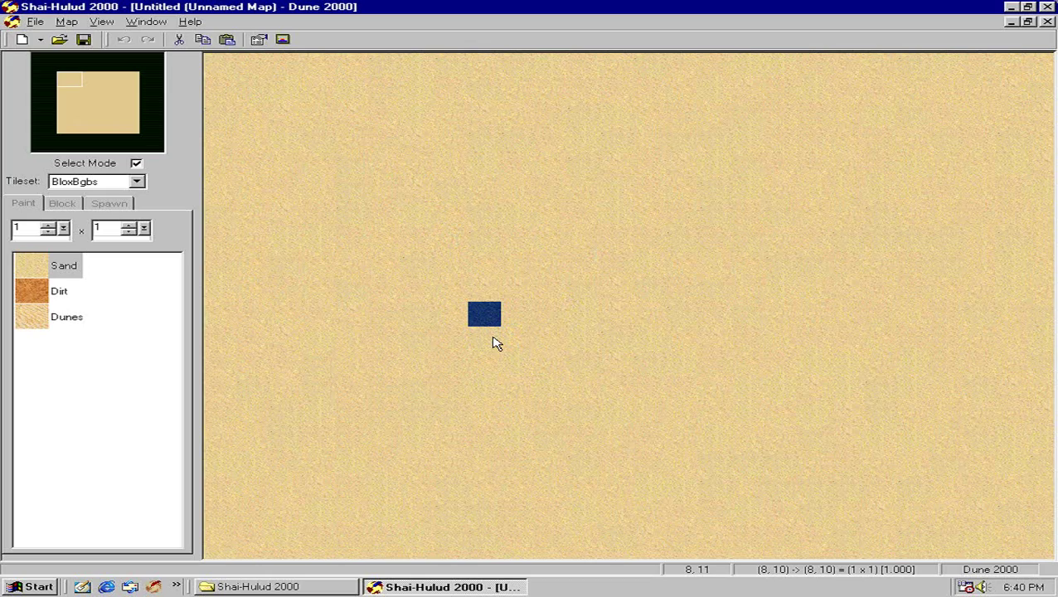
pyautogui.hotkey('ctrl', 'v')
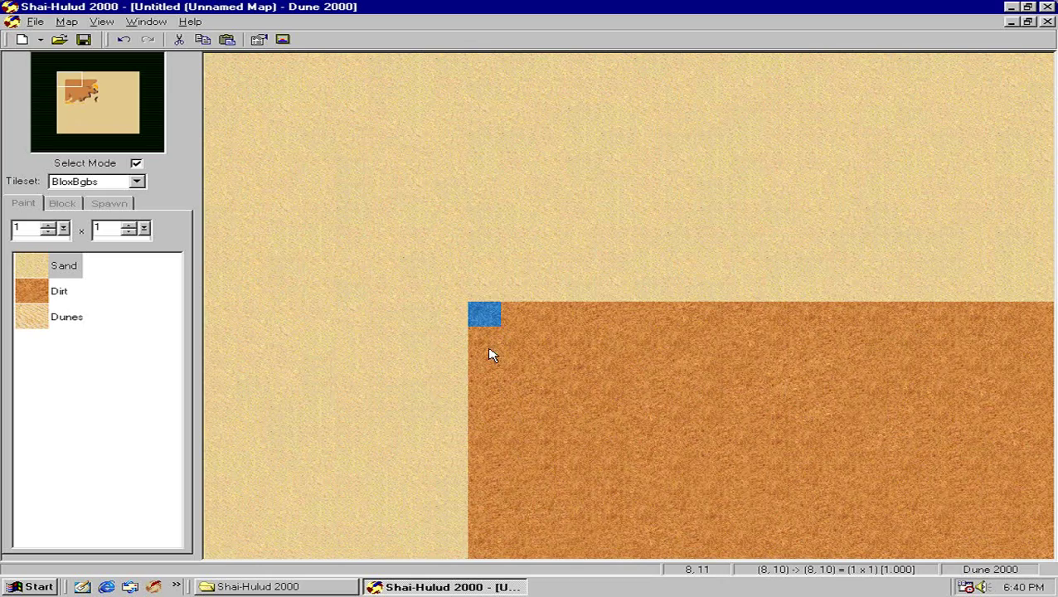
pyautogui.moveTo(80, 102)
pyautogui.mouseDown()
pyautogui.moveTo(86, 91)
pyautogui.moveTo(102, 97)
pyautogui.moveTo(77, 108)
pyautogui.moveTo(71, 100)
pyautogui.mouseUp()
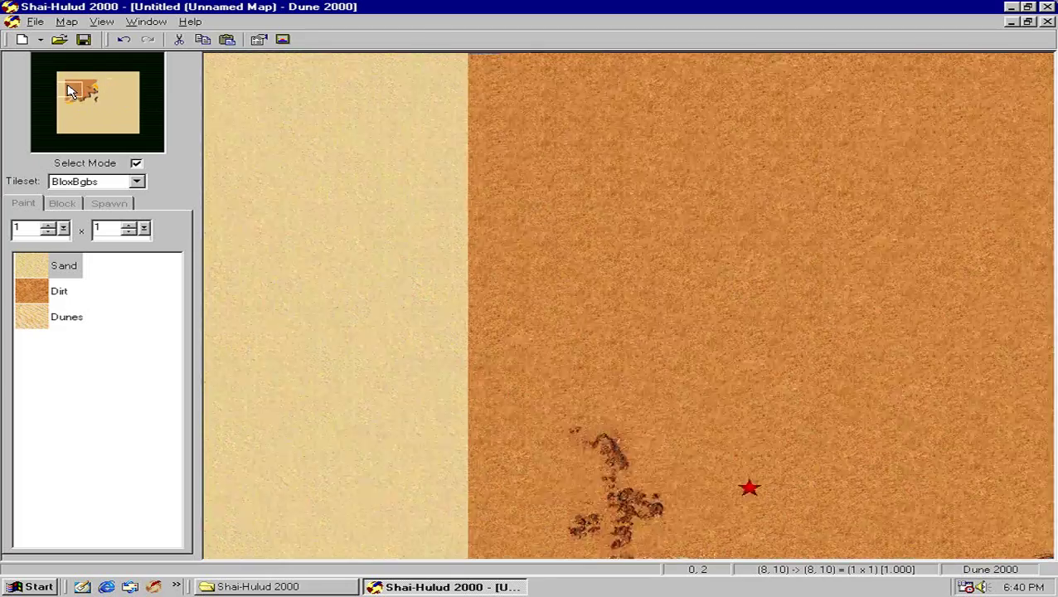
pyautogui.click(71, 92)
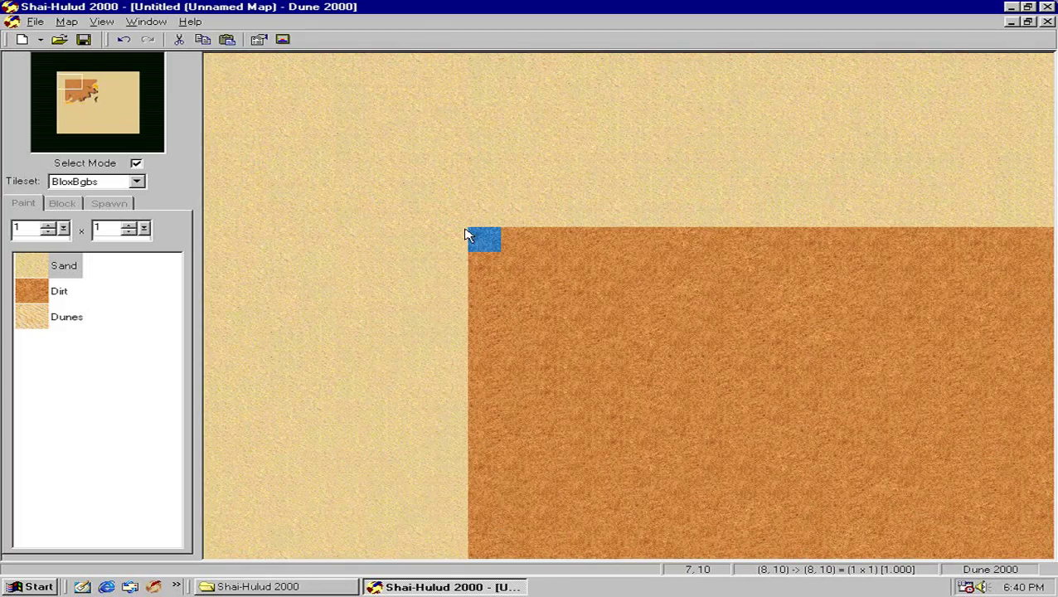
# Step: Undo the paste and place the terrain at the map's top-left cell (0,0) instead
pyautogui.hotkey('ctrl', 'z')
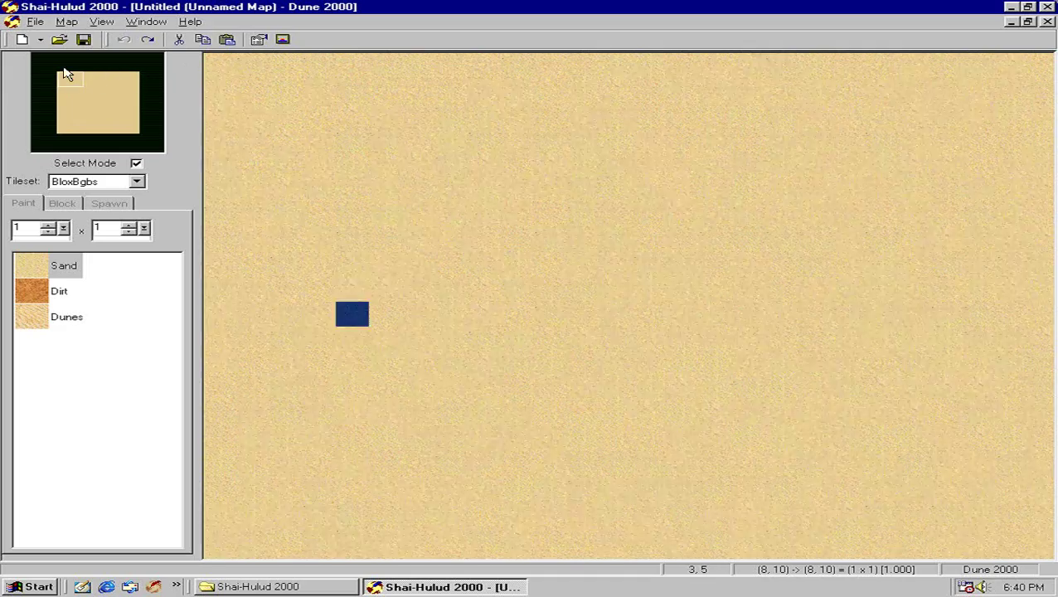
pyautogui.click(207, 59)
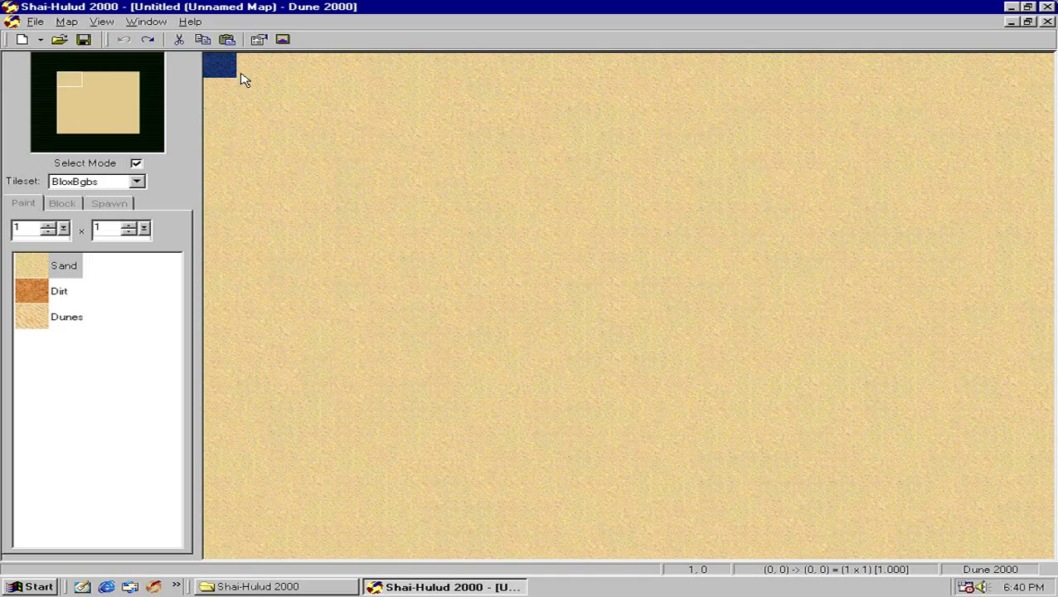
pyautogui.hotkey('ctrl', 'y')
pyautogui.click(98, 77)
pyautogui.moveTo(98, 77); pyautogui.dragTo(92, 97)
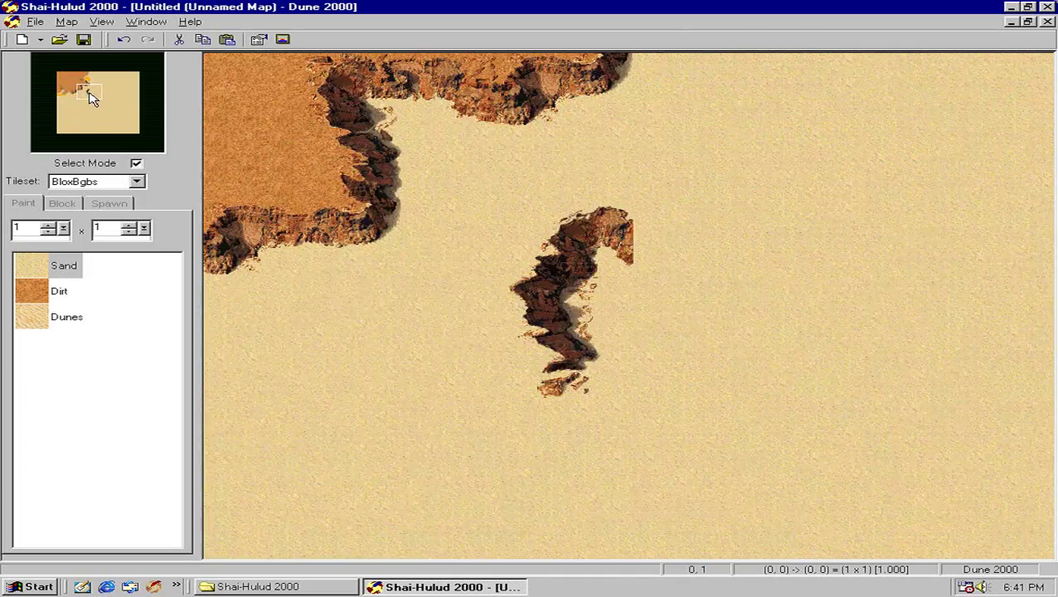
# Step: Turn off Select Mode and paint Sand over the central cliff
pyautogui.click(136, 164)
pyautogui.click(62, 266)
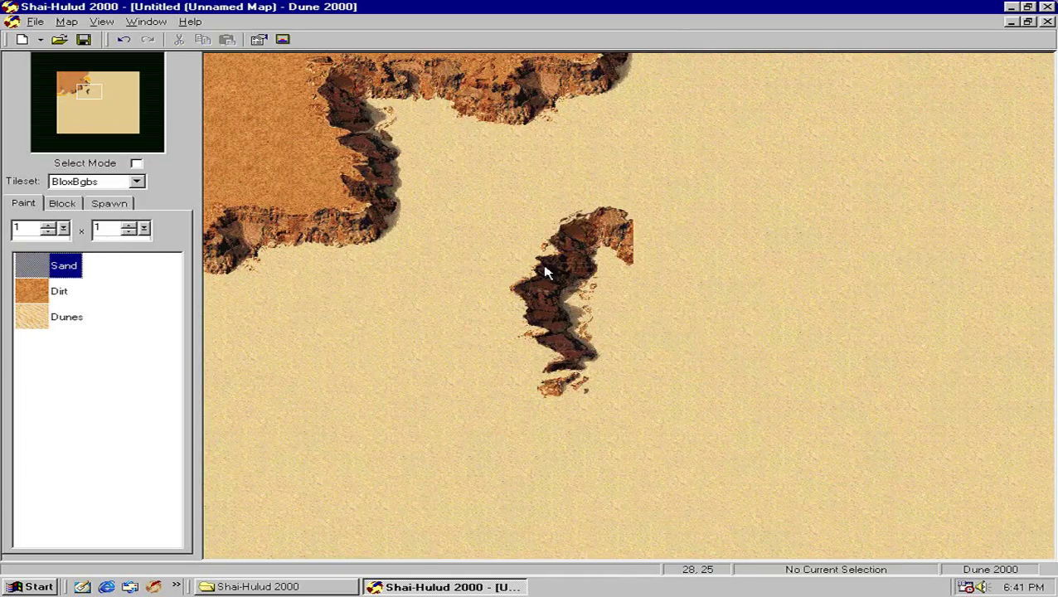
pyautogui.moveTo(576, 253)
pyautogui.mouseDown()
pyautogui.moveTo(633, 232)
pyautogui.moveTo(591, 229)
pyautogui.moveTo(581, 267)
pyautogui.mouseUp()
pyautogui.moveTo(573, 315)
pyautogui.mouseDown()
pyautogui.moveTo(568, 237)
pyautogui.moveTo(553, 235)
pyautogui.moveTo(560, 289)
pyautogui.moveTo(591, 276)
pyautogui.moveTo(581, 350)
pyautogui.moveTo(567, 292)
pyautogui.moveTo(546, 295)
pyautogui.moveTo(541, 278)
pyautogui.moveTo(512, 352)
pyautogui.moveTo(538, 339)
pyautogui.moveTo(527, 249)
pyautogui.moveTo(535, 347)
pyautogui.moveTo(514, 328)
pyautogui.moveTo(547, 388)
pyautogui.moveTo(591, 374)
pyautogui.moveTo(543, 383)
pyautogui.mouseUp()
# Step: Pan across the Untitled map to inspect the pasted cliffs, sand and dirt plateau
pyautogui.click(72, 102)
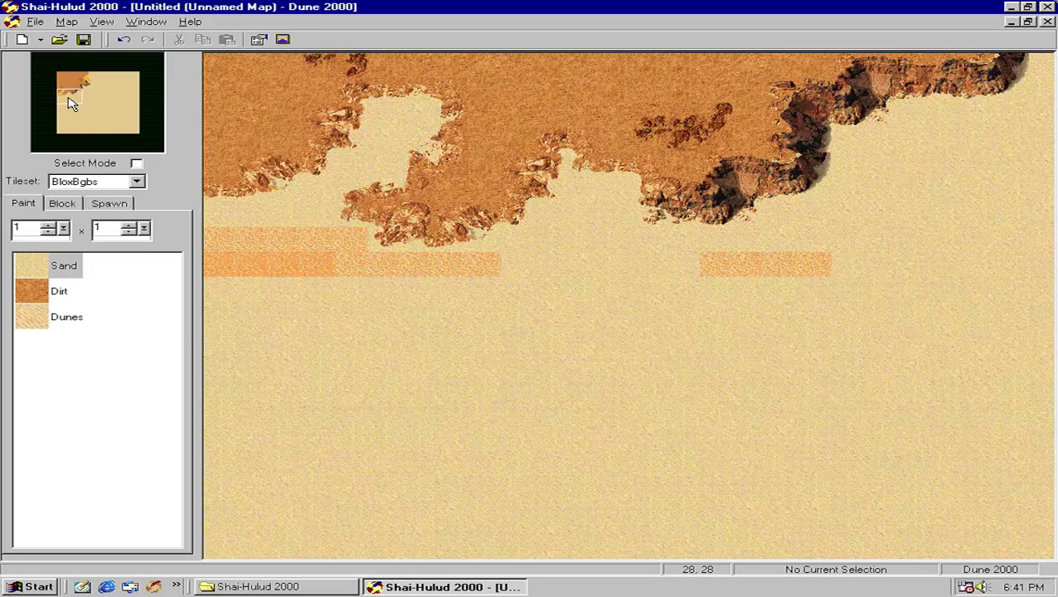
pyautogui.moveTo(79, 98); pyautogui.dragTo(60, 76)
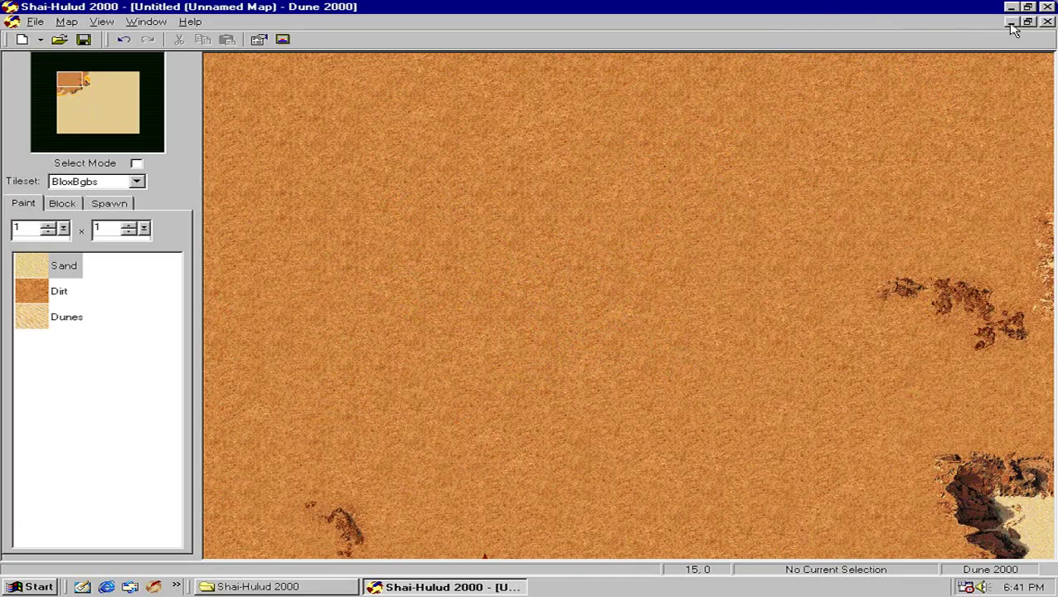
pyautogui.click(83, 86)
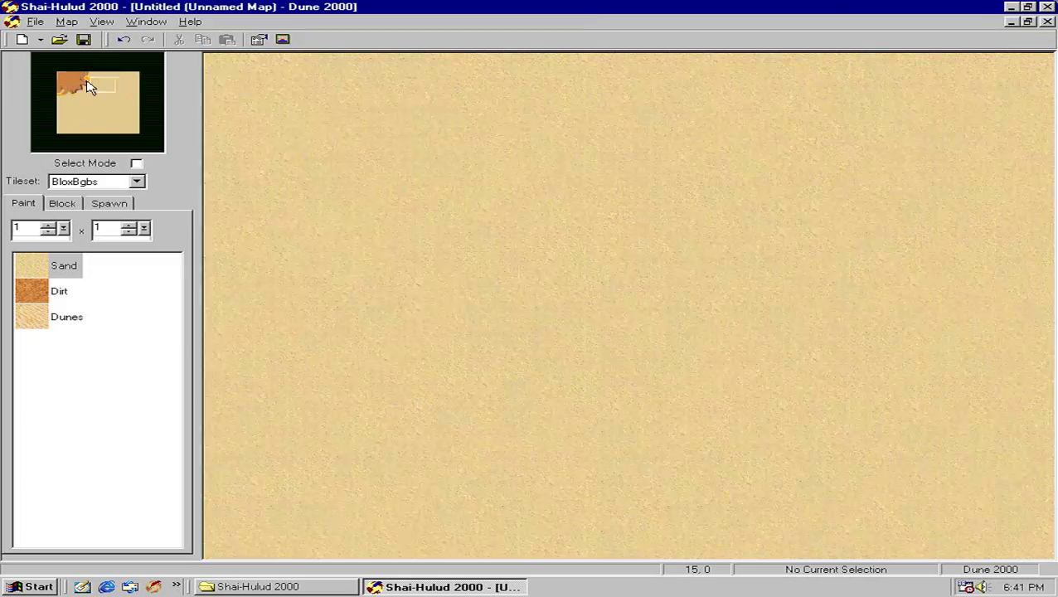
pyautogui.moveTo(83, 94)
pyautogui.mouseDown()
pyautogui.moveTo(75, 85)
pyautogui.moveTo(82, 93)
pyautogui.mouseUp()
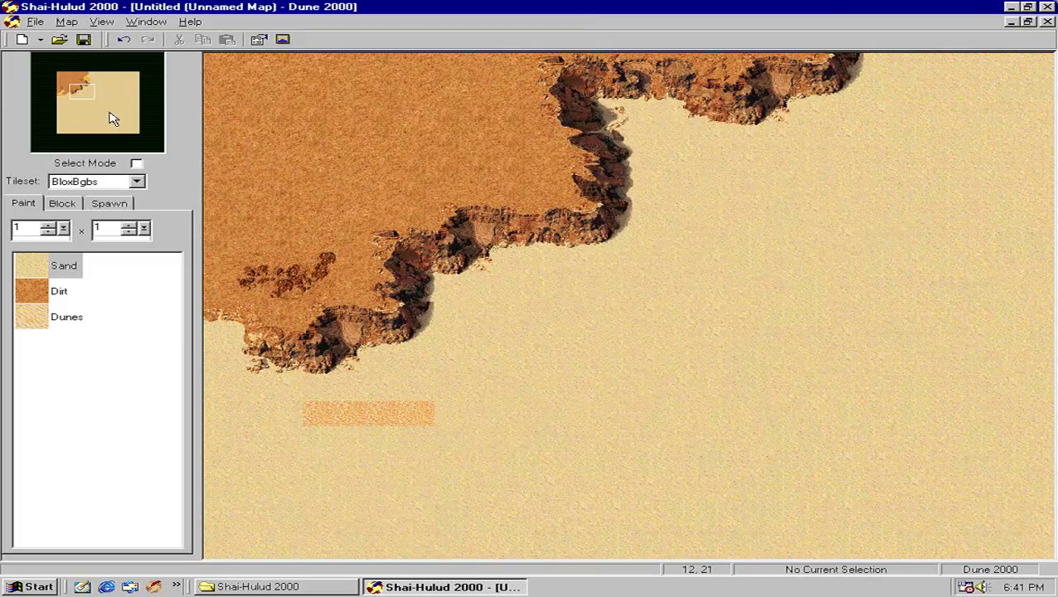
pyautogui.moveTo(98, 89); pyautogui.dragTo(190, 117)
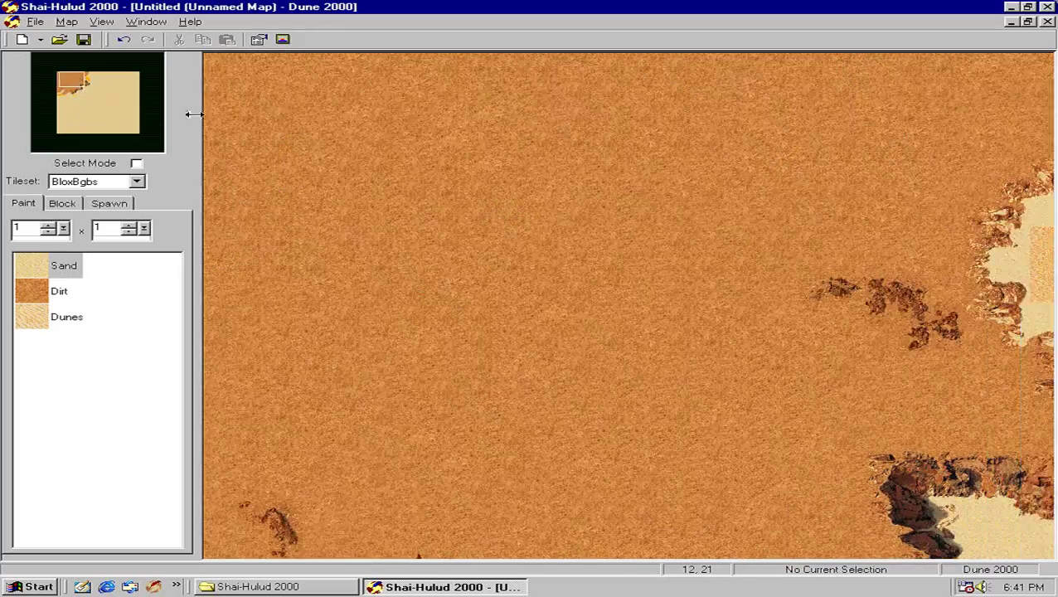
# Step: Look through the Spawn, Block and Paint panel pages, then minimize the Untitled map
pyautogui.click(110, 205)
pyautogui.click(60, 207)
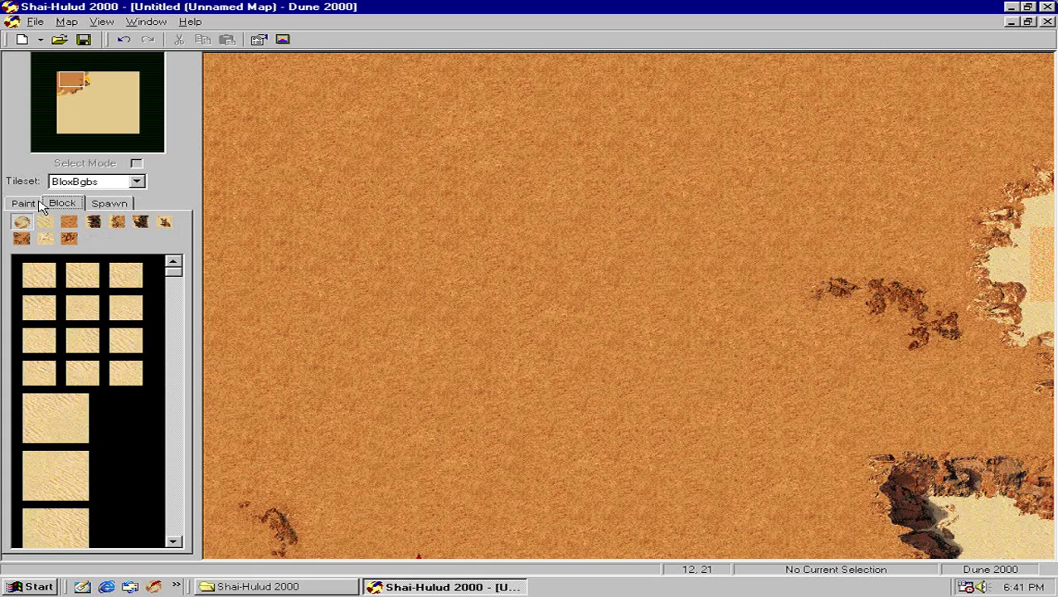
pyautogui.click(40, 204)
pyautogui.click(65, 205)
pyautogui.click(23, 204)
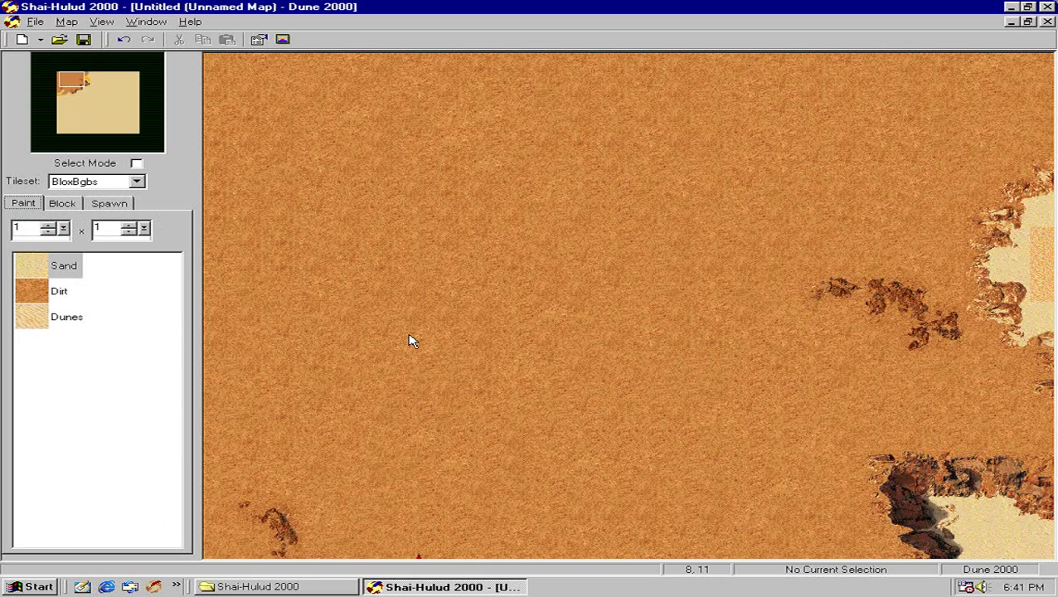
pyautogui.click(1011, 23)
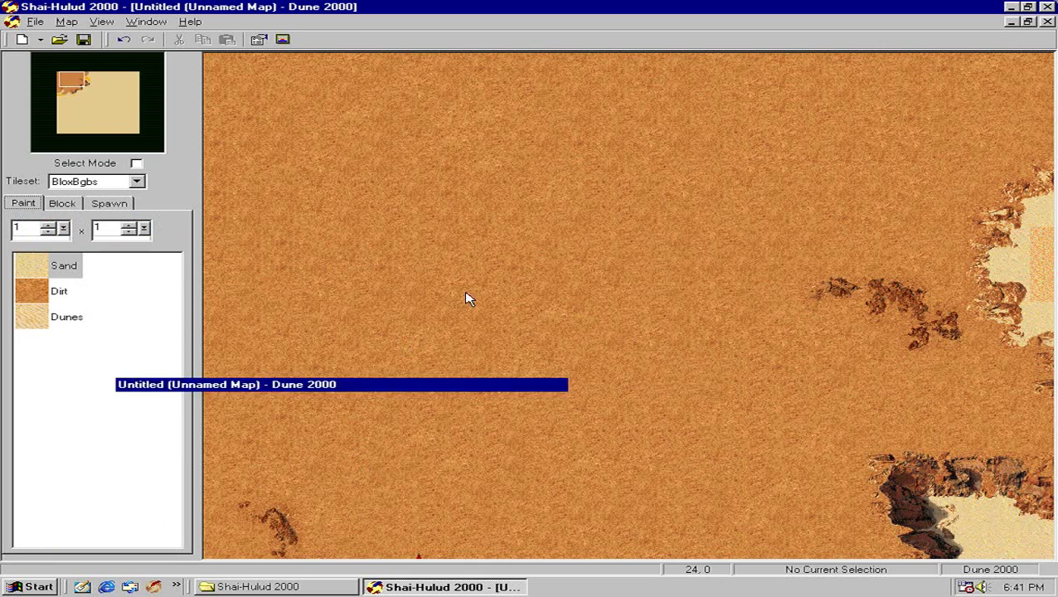
# Step: Maximize 8play3.map, select tiles (49,96) to (72,110) around the canyon, then minimize it
pyautogui.click(134, 551)
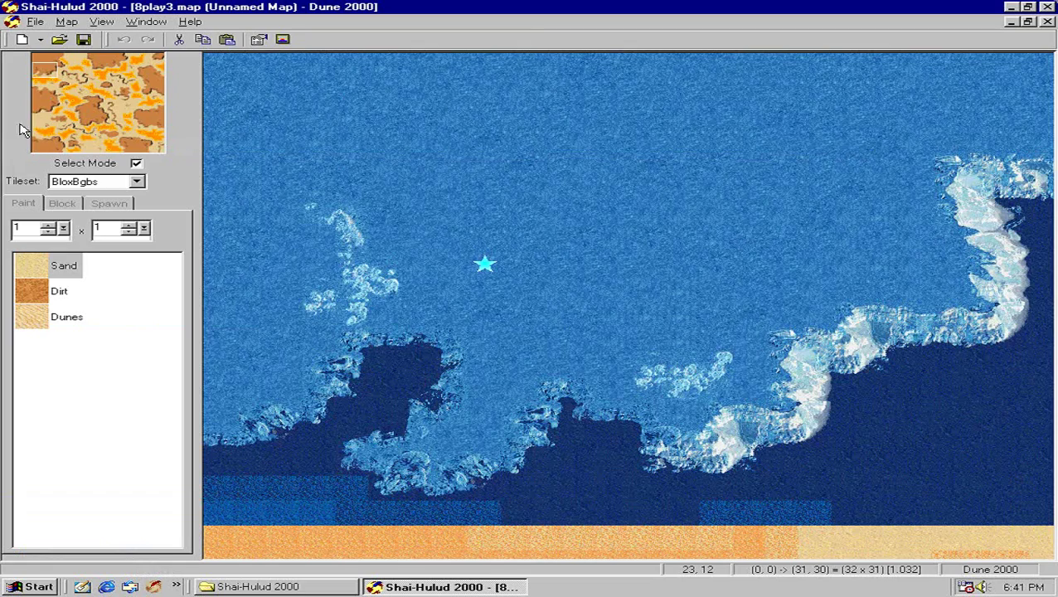
pyautogui.moveTo(58, 93); pyautogui.dragTo(43, 90)
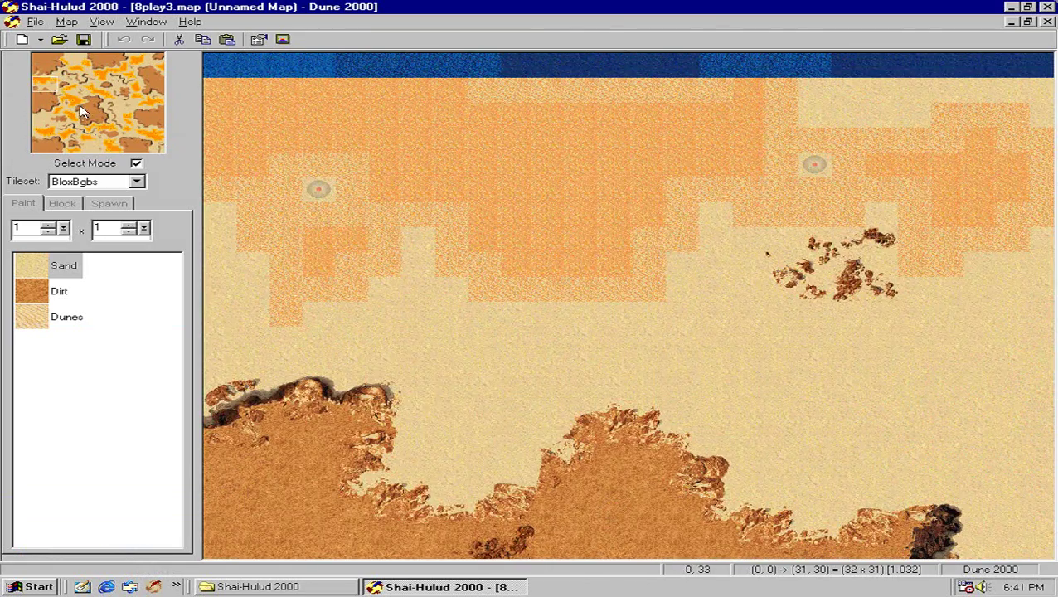
pyautogui.click(118, 130)
pyautogui.moveTo(118, 130)
pyautogui.mouseDown()
pyautogui.moveTo(94, 137)
pyautogui.moveTo(108, 146)
pyautogui.mouseUp()
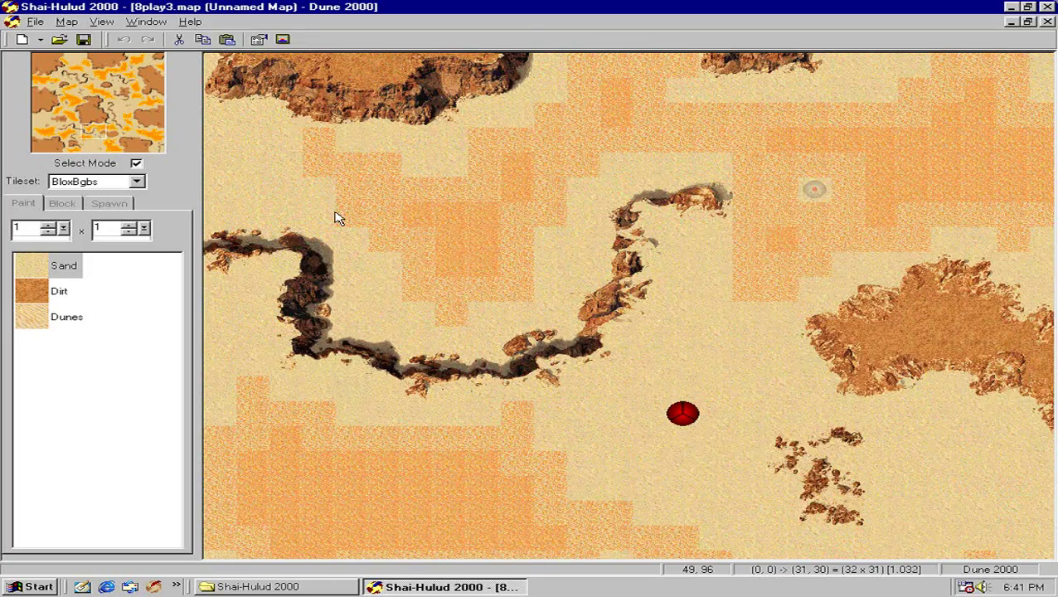
pyautogui.moveTo(335, 217); pyautogui.dragTo(1048, 543)
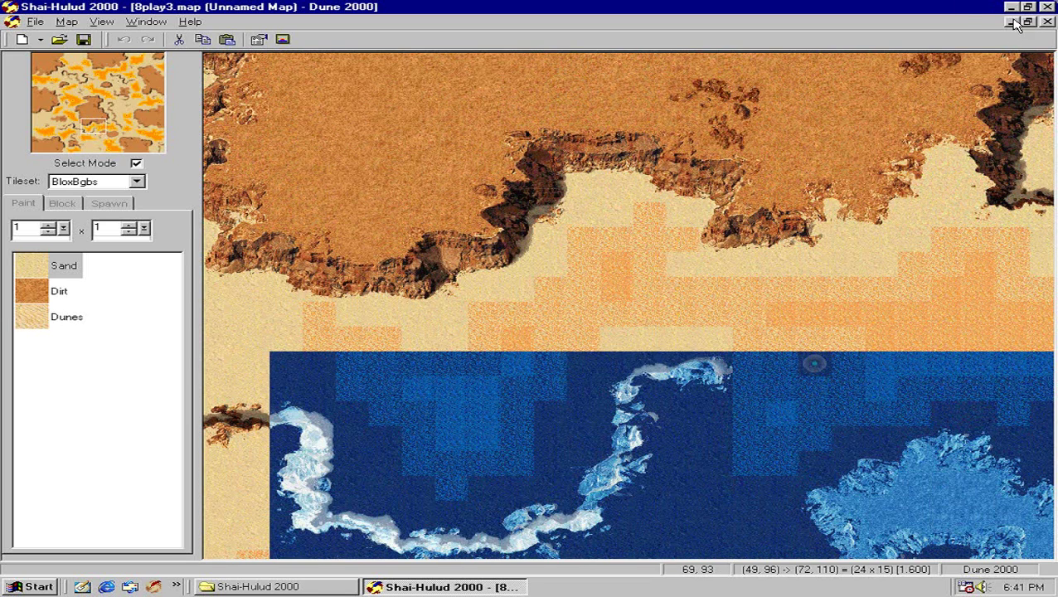
pyautogui.click(1011, 22)
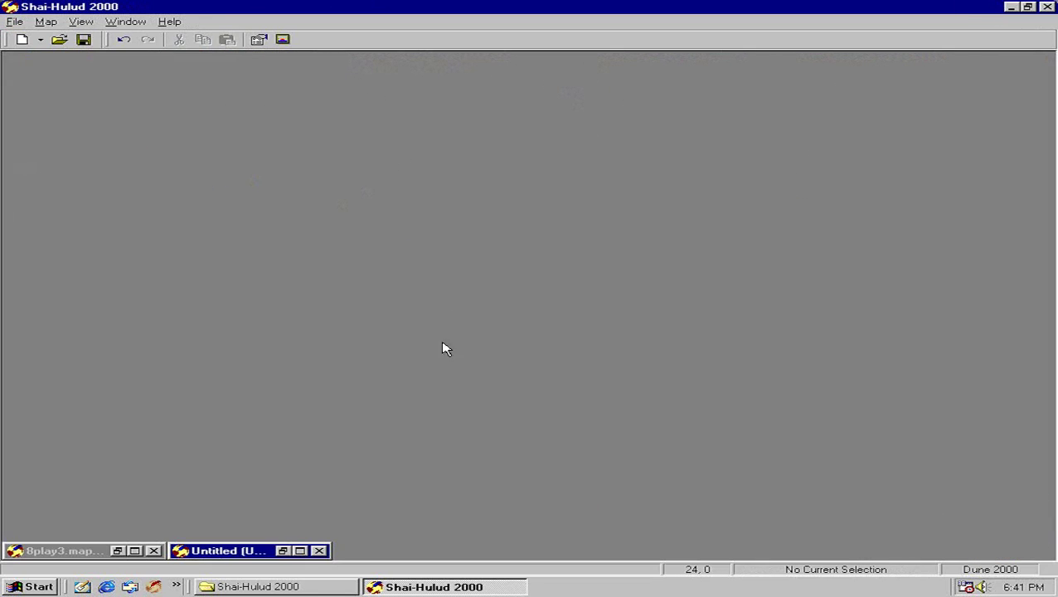
# Step: Paste the canyon into the Untitled map at tile (23,34), then minimize its window
pyautogui.click(302, 551)
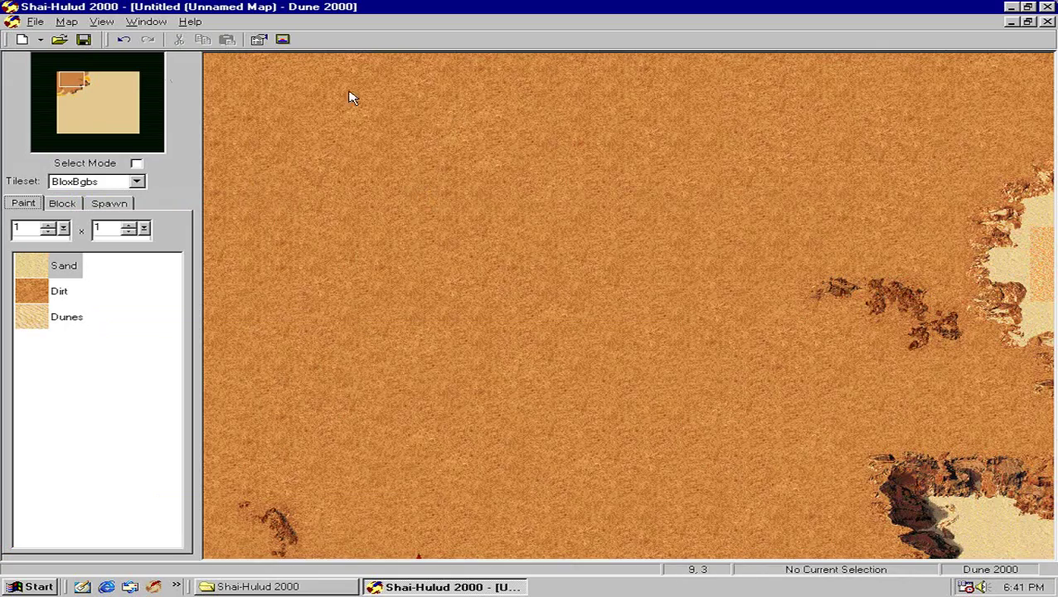
pyautogui.click(89, 104)
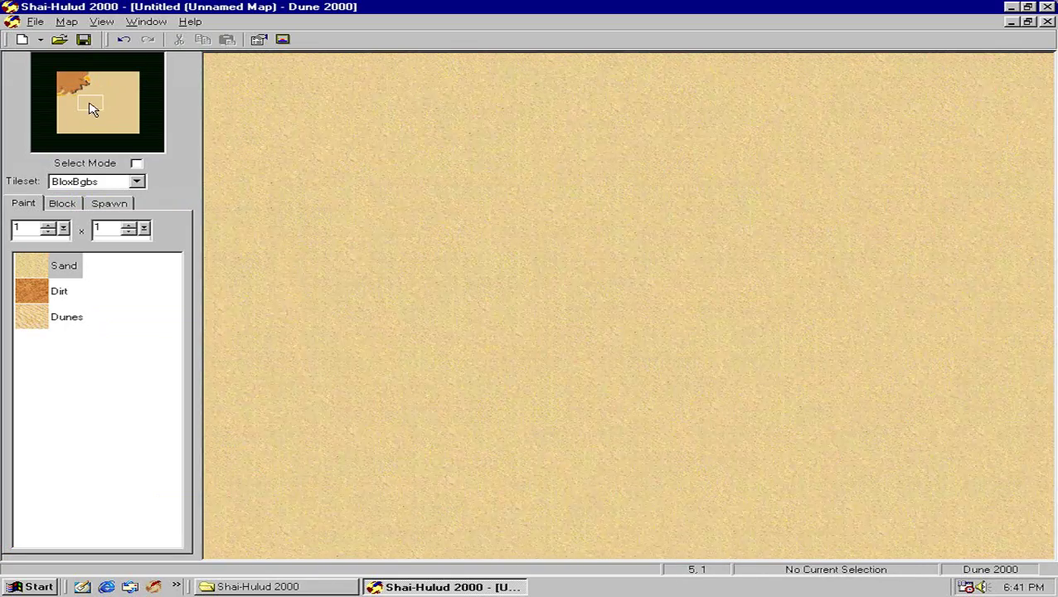
pyautogui.click(136, 163)
pyautogui.click(366, 166)
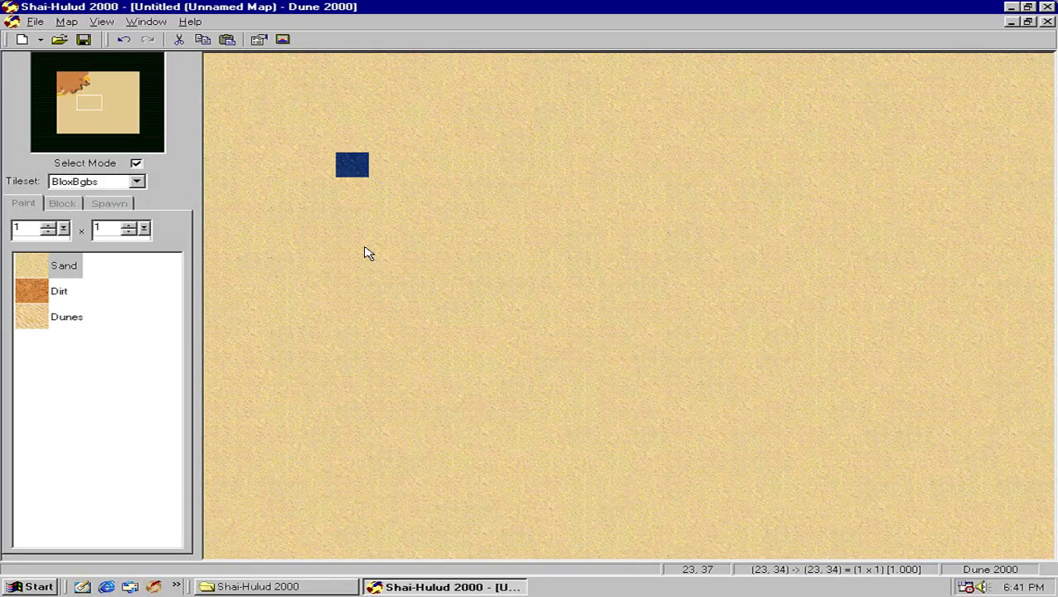
pyautogui.moveTo(83, 103)
pyautogui.mouseDown()
pyautogui.moveTo(100, 110)
pyautogui.moveTo(85, 104)
pyautogui.mouseUp()
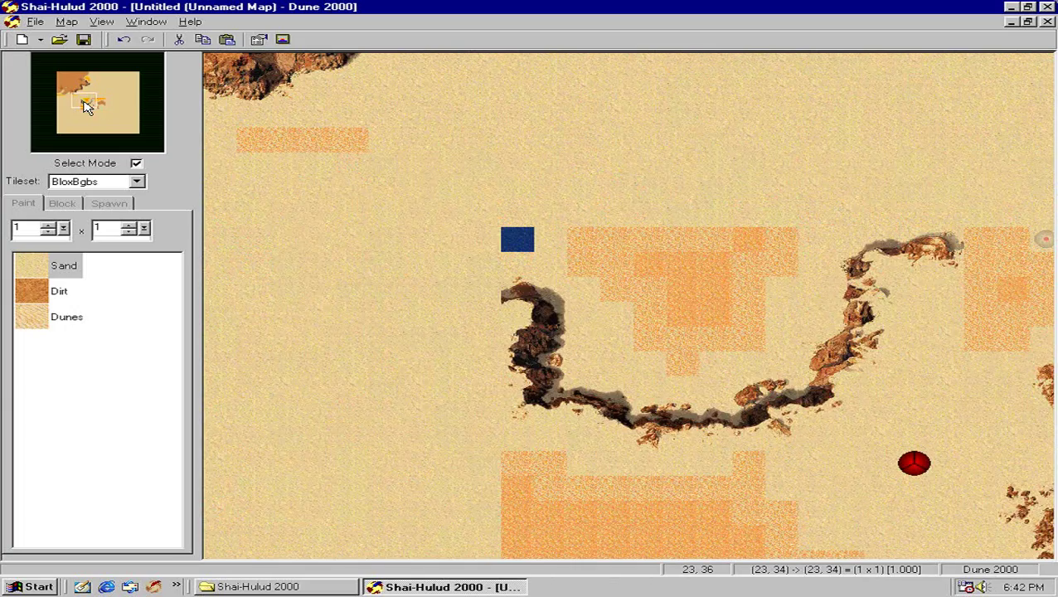
pyautogui.click(1012, 22)
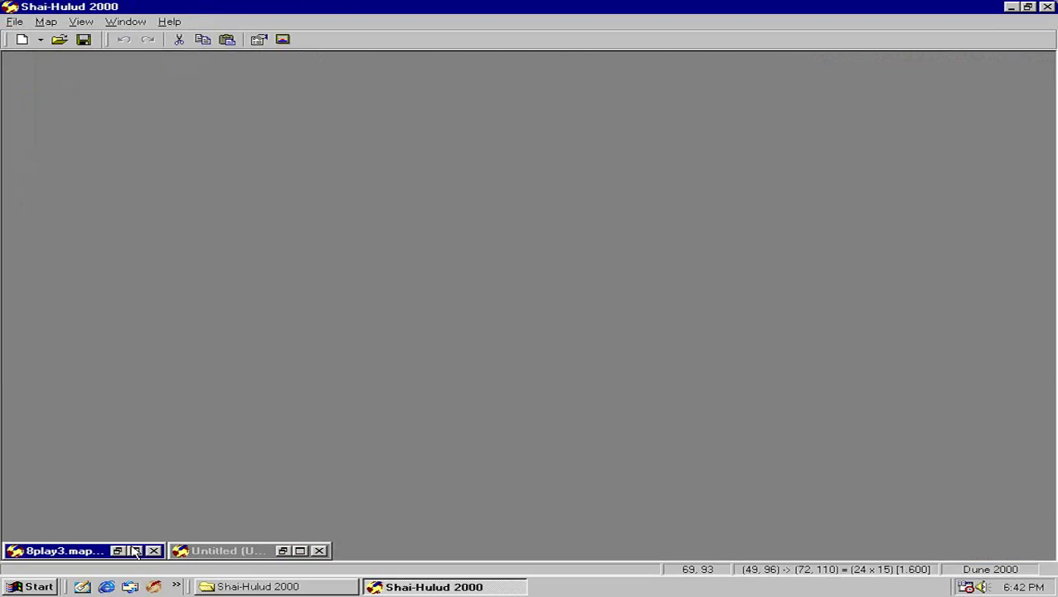
# Step: Select the visible dirt terrain in 8play3.map, starting from its top-left tile
pyautogui.click(136, 551)
pyautogui.moveTo(122, 126); pyautogui.dragTo(44, 60)
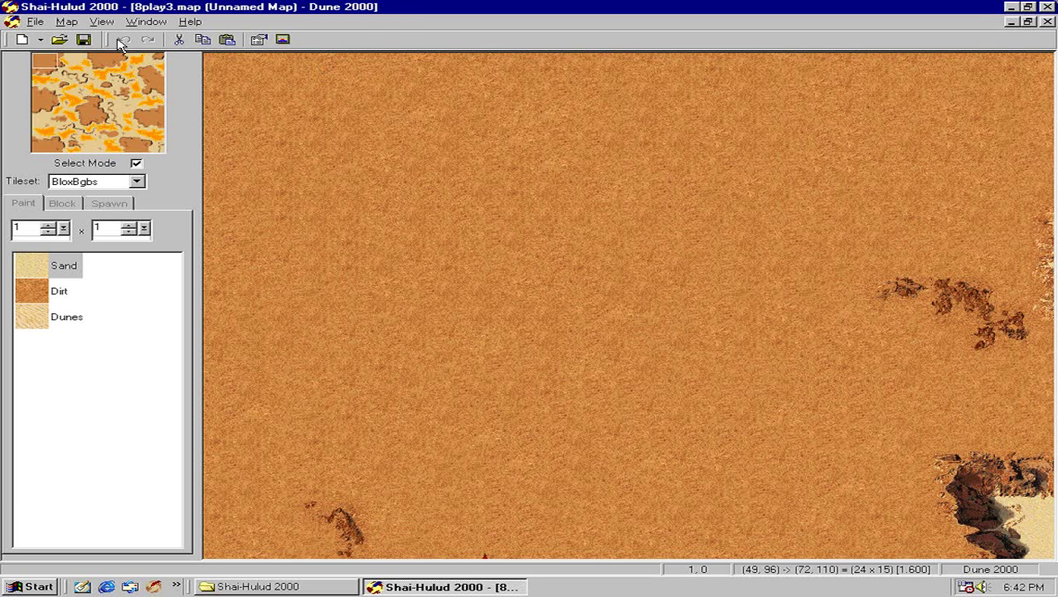
pyautogui.click(216, 64)
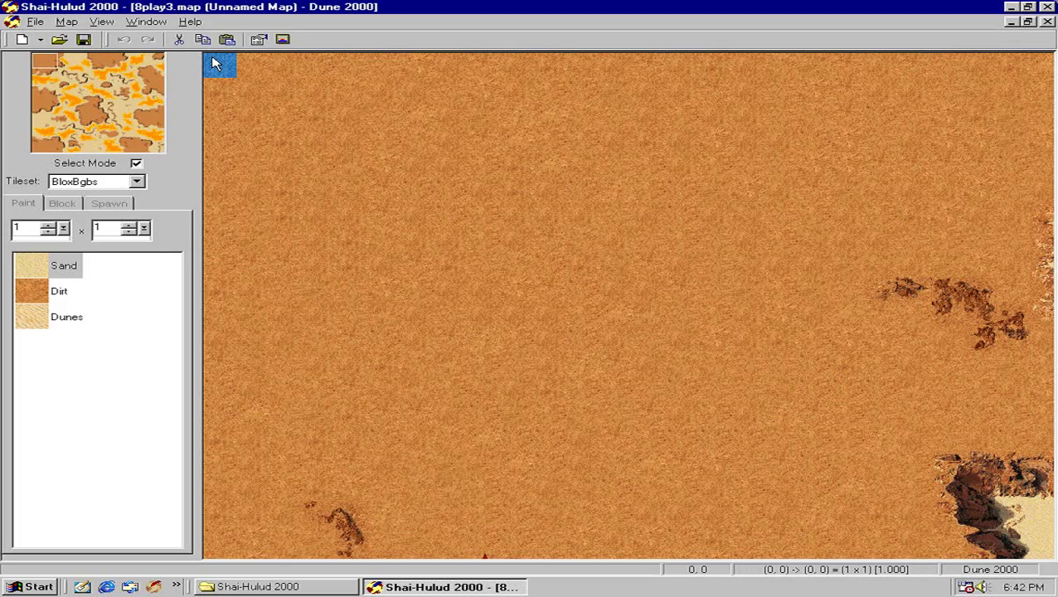
pyautogui.moveTo(220, 66); pyautogui.dragTo(1017, 547)
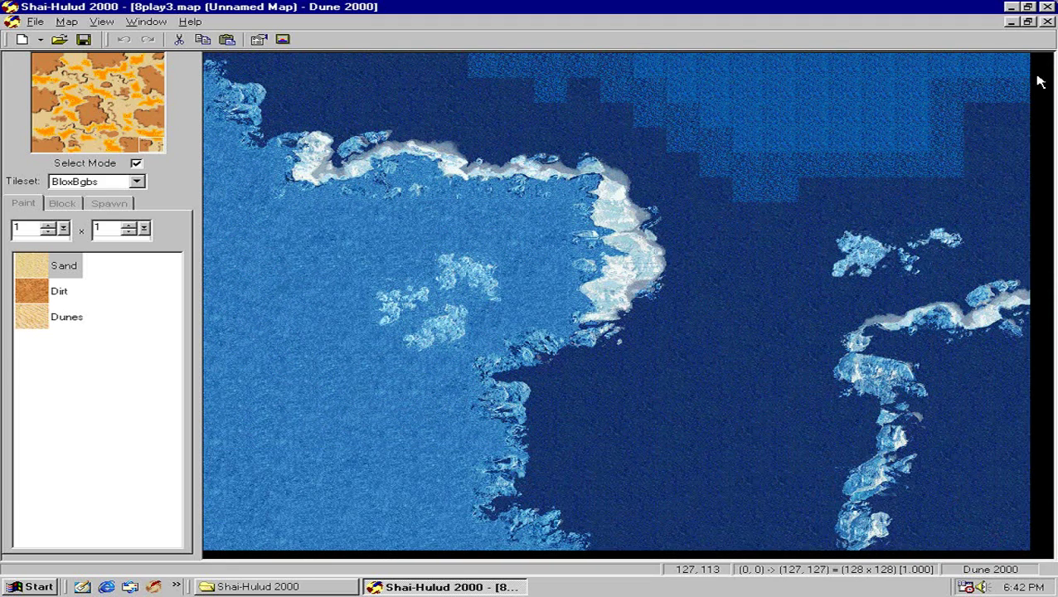
# Step: Select the Untitled map's top-left tile, then exit Shai-Hulud 2000 with Alt+F4
pyautogui.click(1011, 22)
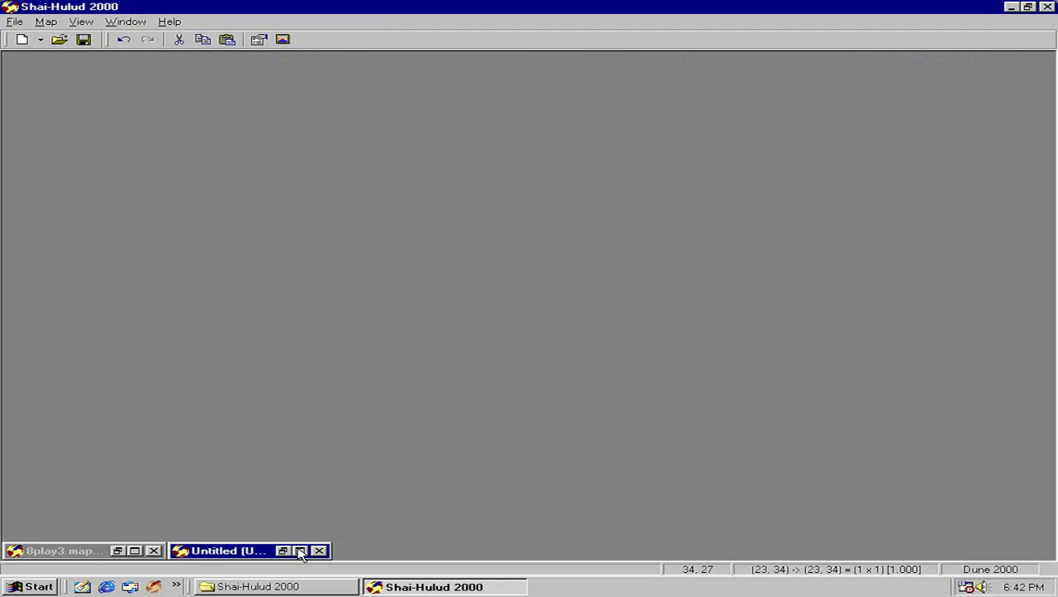
pyautogui.click(301, 552)
pyautogui.click(62, 76)
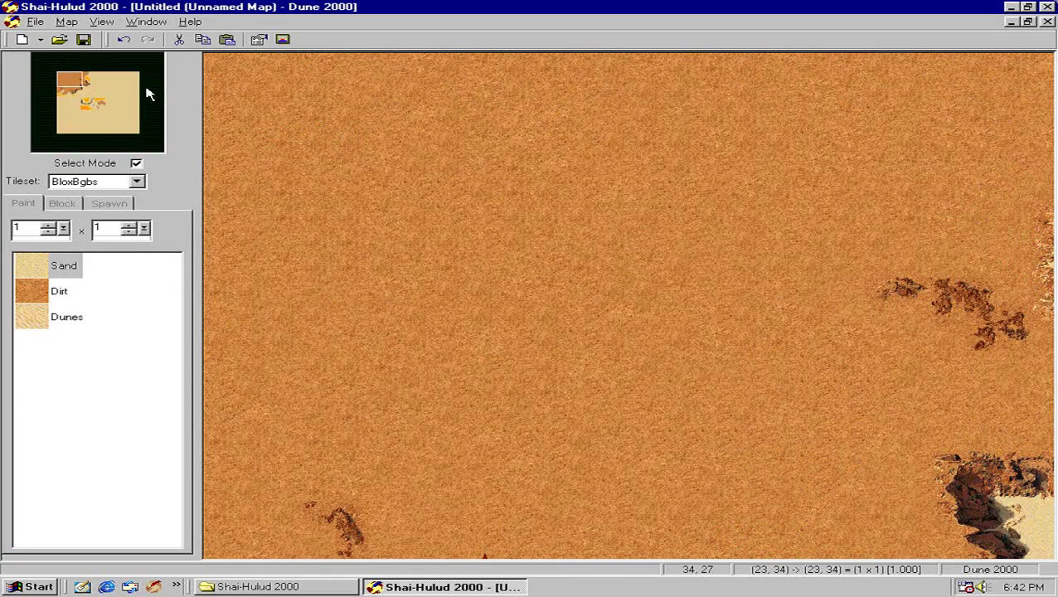
pyautogui.click(218, 73)
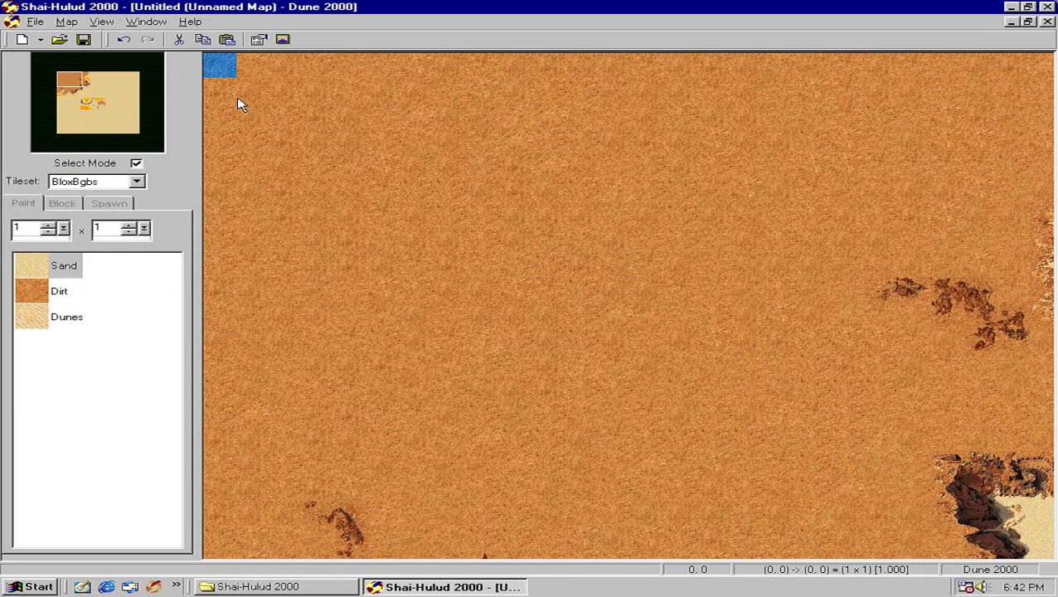
pyautogui.hotkey('alt', 'F4')
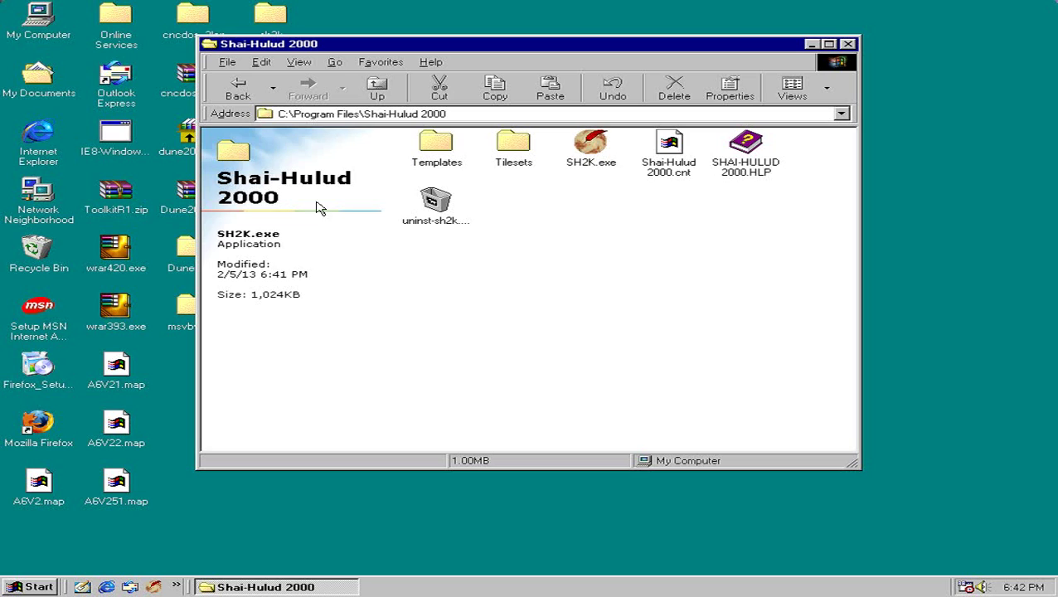
# Step: Relaunch SH2K.exe, review the General and Dune 2000 options, and confirm them
pyautogui.click(598, 152)
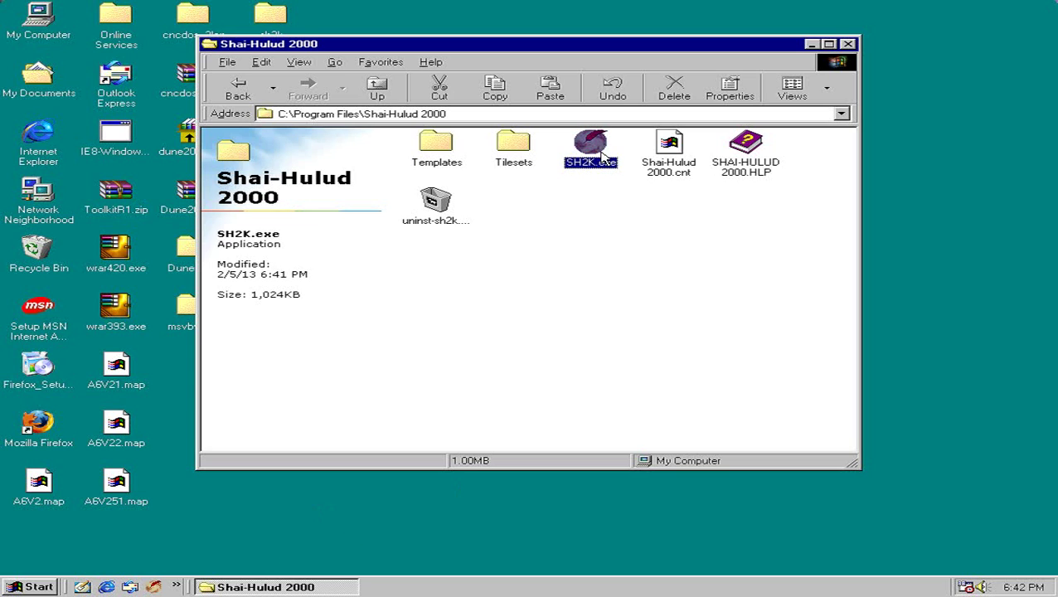
pyautogui.doubleClick(595, 151)
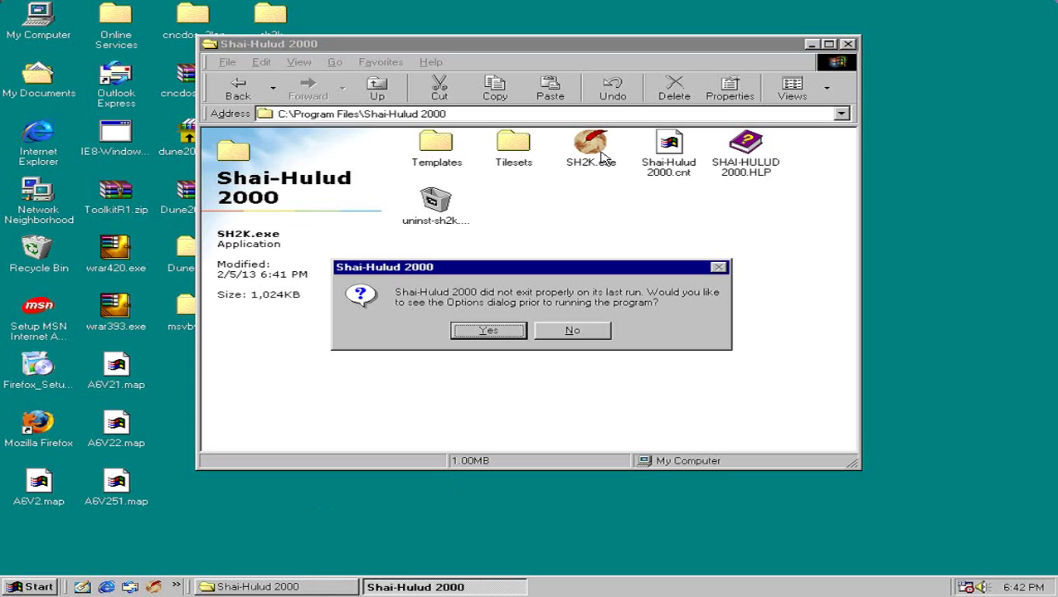
pyautogui.click(515, 334)
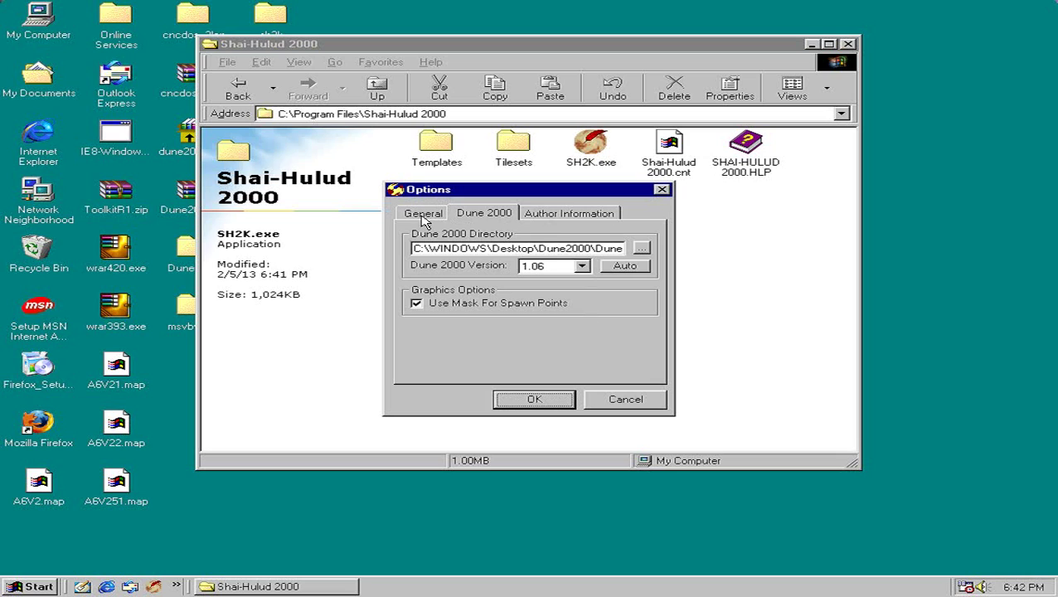
pyautogui.click(424, 218)
pyautogui.click(491, 214)
pyautogui.click(529, 401)
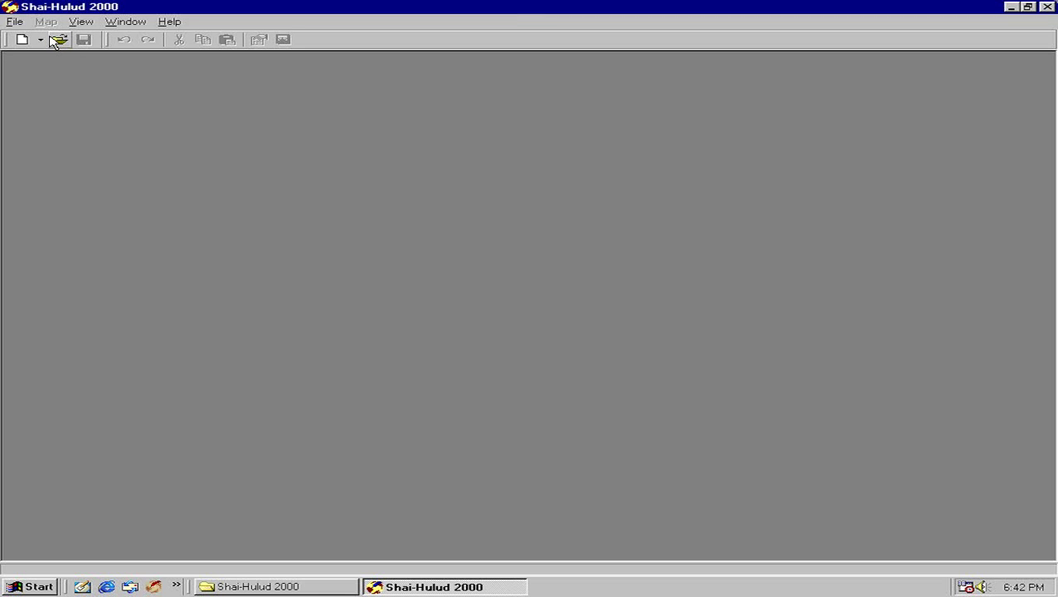
# Step: Create a new custom-size map with an adjusted height and maximize its window
pyautogui.click(22, 39)
pyautogui.doubleClick(607, 302)
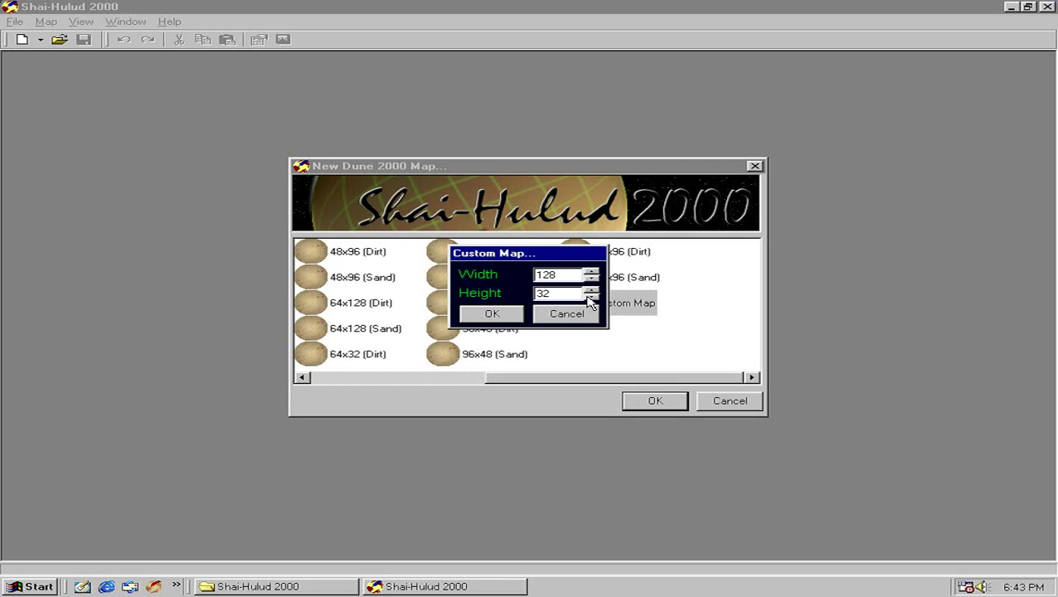
pyautogui.click(592, 290)
pyautogui.click(502, 314)
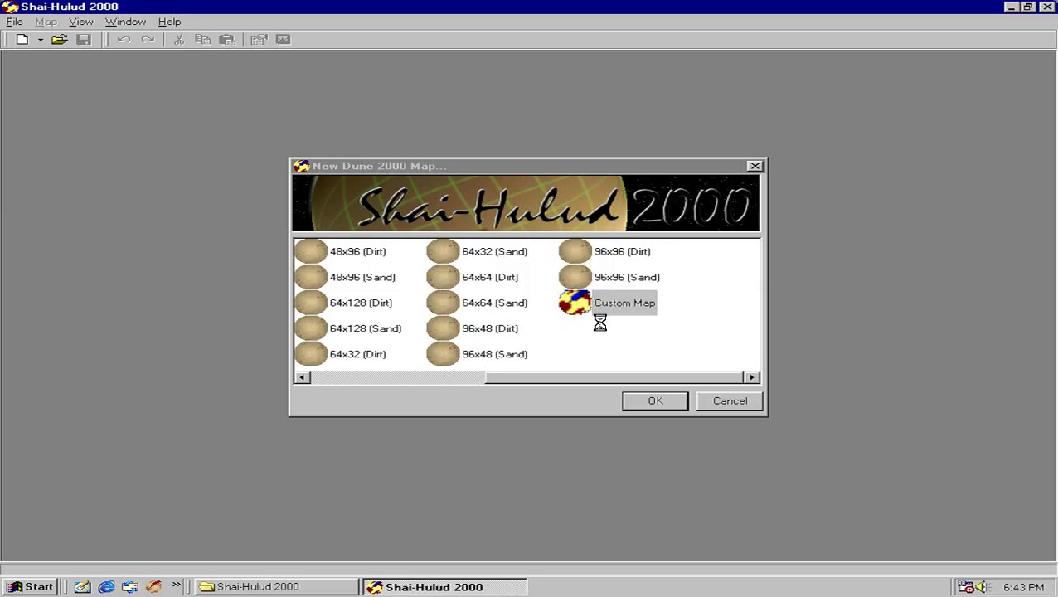
pyautogui.click(817, 60)
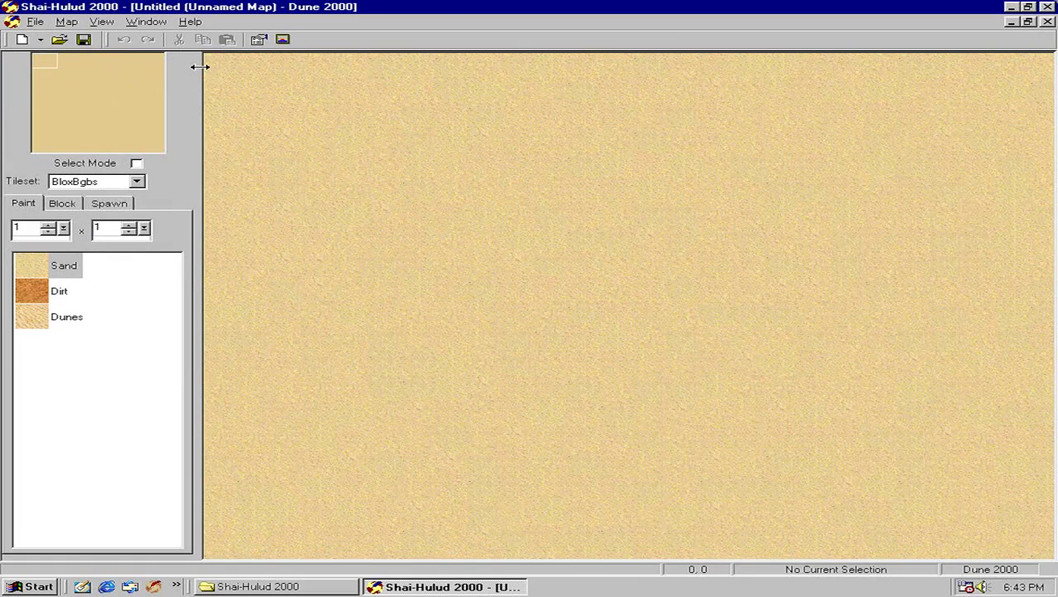
pyautogui.moveTo(204, 66); pyautogui.dragTo(213, 64)
# Step: Select the map's top-left tile in Select Mode and restore the Untitled map to full size
pyautogui.click(137, 164)
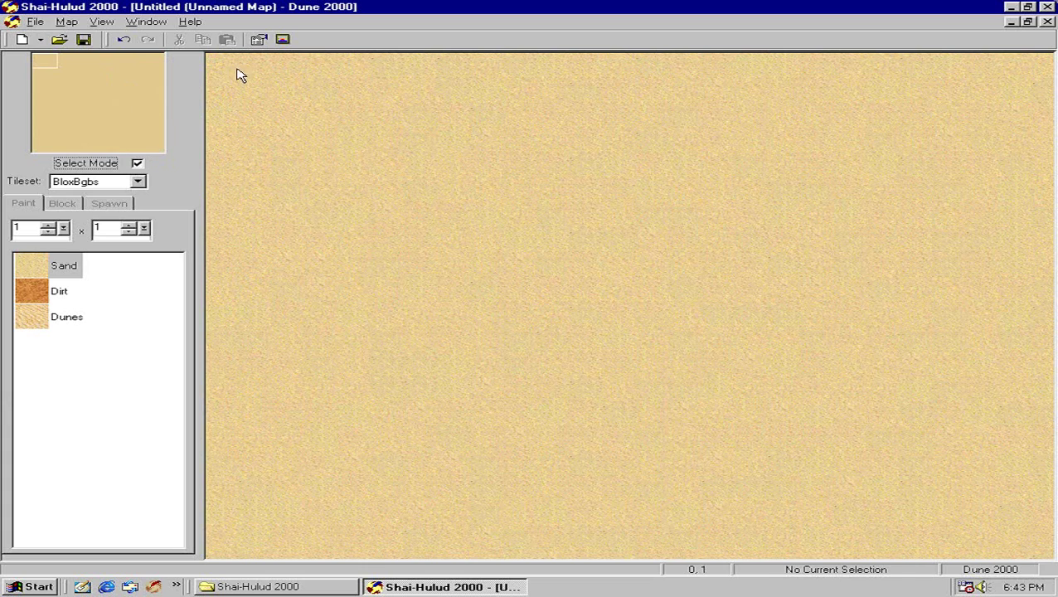
pyautogui.click(235, 73)
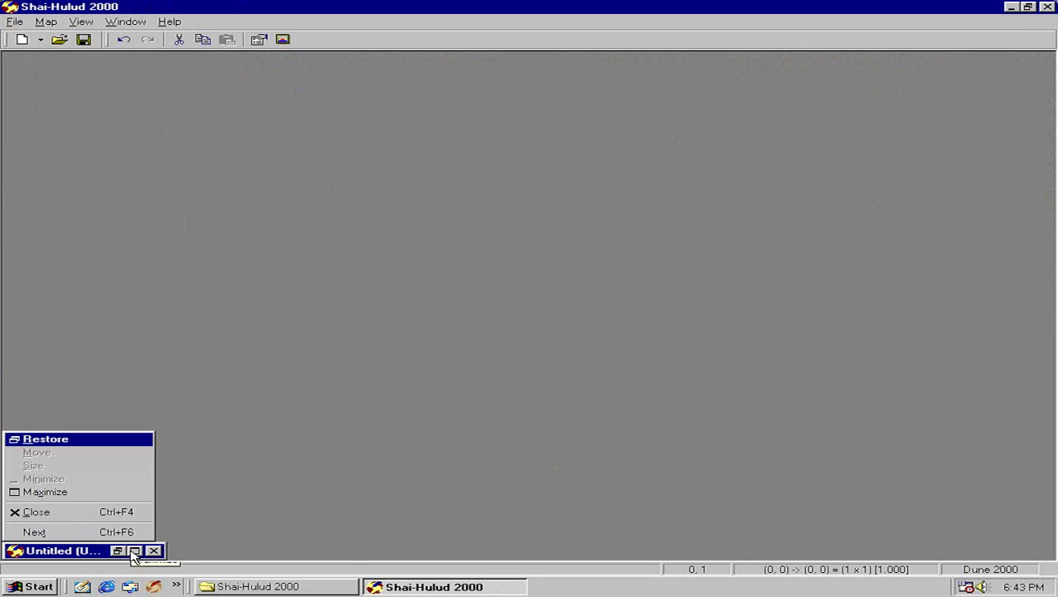
pyautogui.click(134, 554)
pyautogui.click(135, 551)
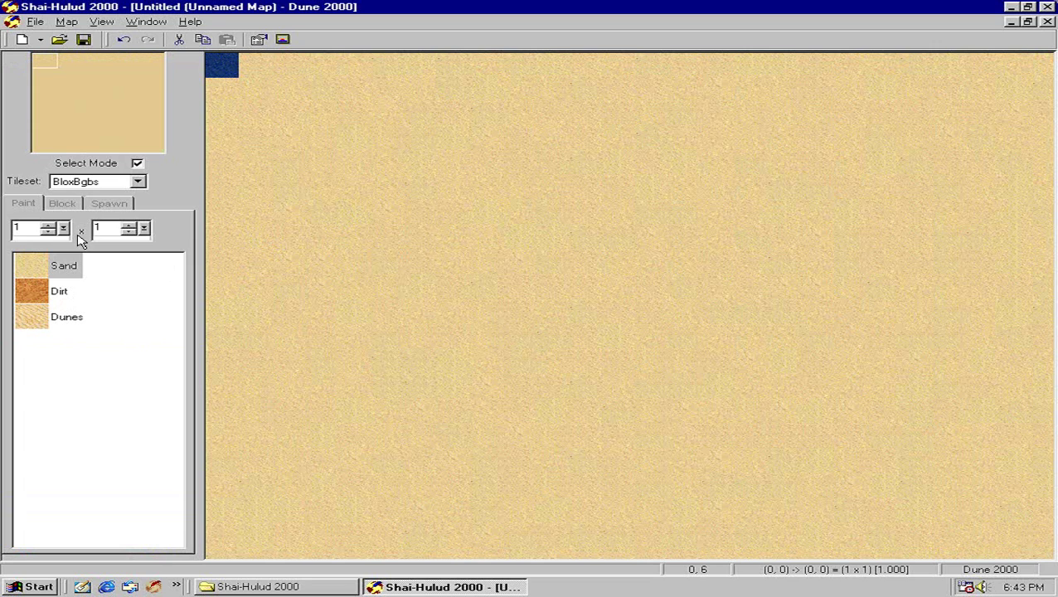
# Step: Switch back to painting and scatter Dirt tiles near the map's centre
pyautogui.click(137, 163)
pyautogui.click(59, 291)
pyautogui.click(585, 388)
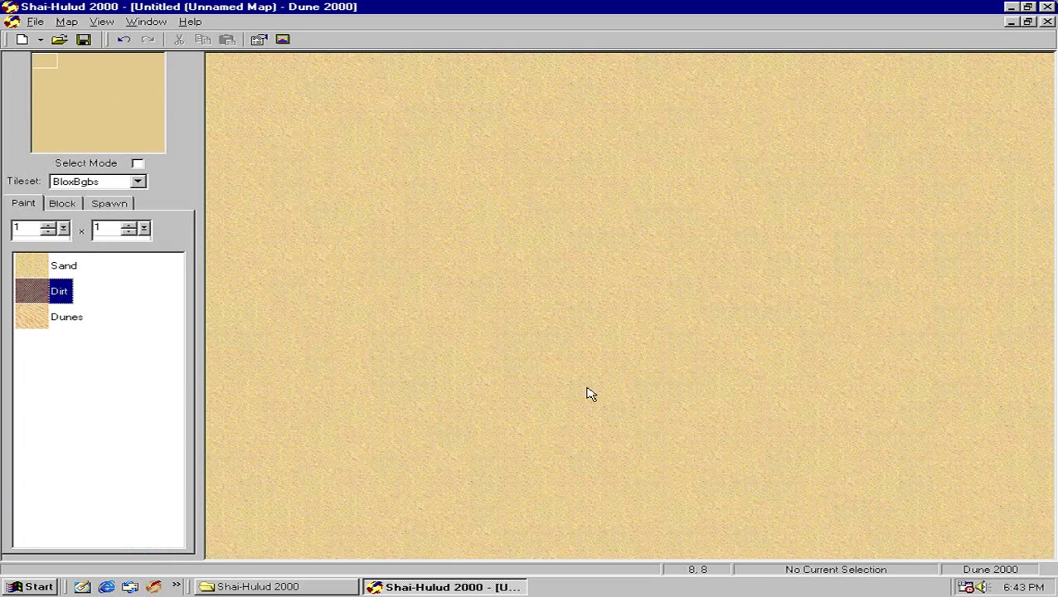
pyautogui.click(552, 264)
pyautogui.click(585, 289)
pyautogui.click(619, 263)
pyautogui.click(519, 338)
pyautogui.moveTo(562, 334); pyautogui.dragTo(586, 338)
# Step: Add more Dirt tiles and short runs, filling the gap in the lower row
pyautogui.click(552, 363)
pyautogui.click(685, 264)
pyautogui.click(353, 338)
pyautogui.click(420, 338)
pyautogui.moveTo(552, 388); pyautogui.dragTo(586, 413)
pyautogui.moveTo(652, 388); pyautogui.dragTo(685, 389)
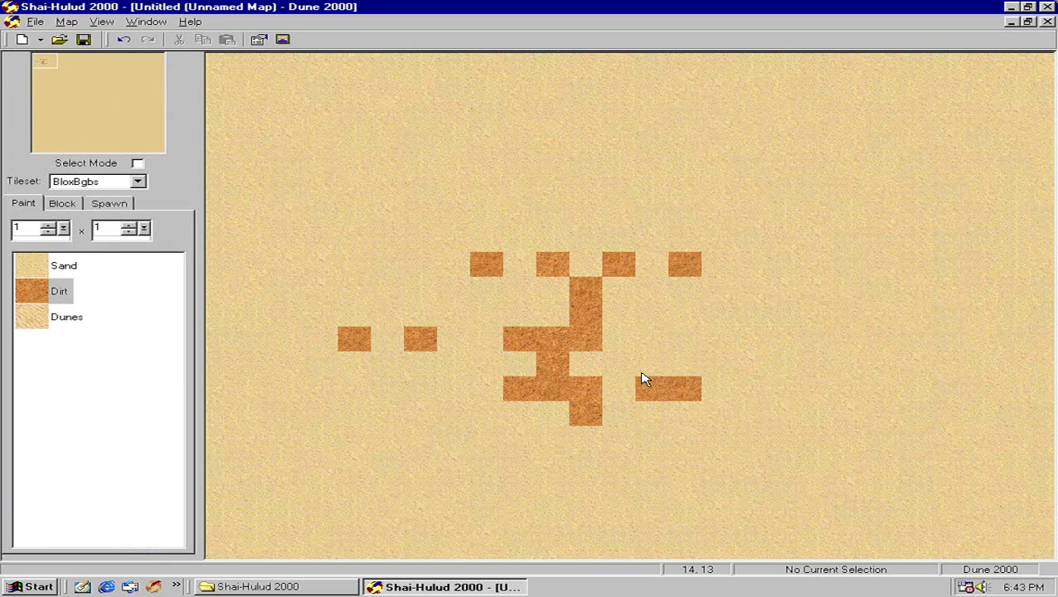
pyautogui.click(652, 364)
pyautogui.moveTo(618, 369); pyautogui.dragTo(597, 368)
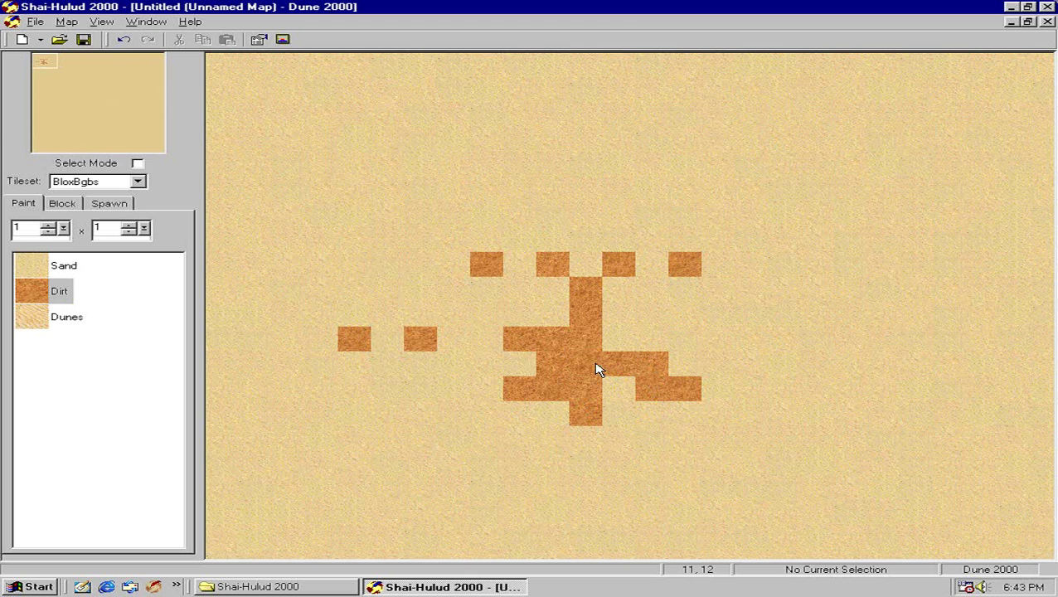
# Step: Start Save As, show all file types, and choose the Desktop as the location
pyautogui.click(36, 25)
pyautogui.click(70, 96)
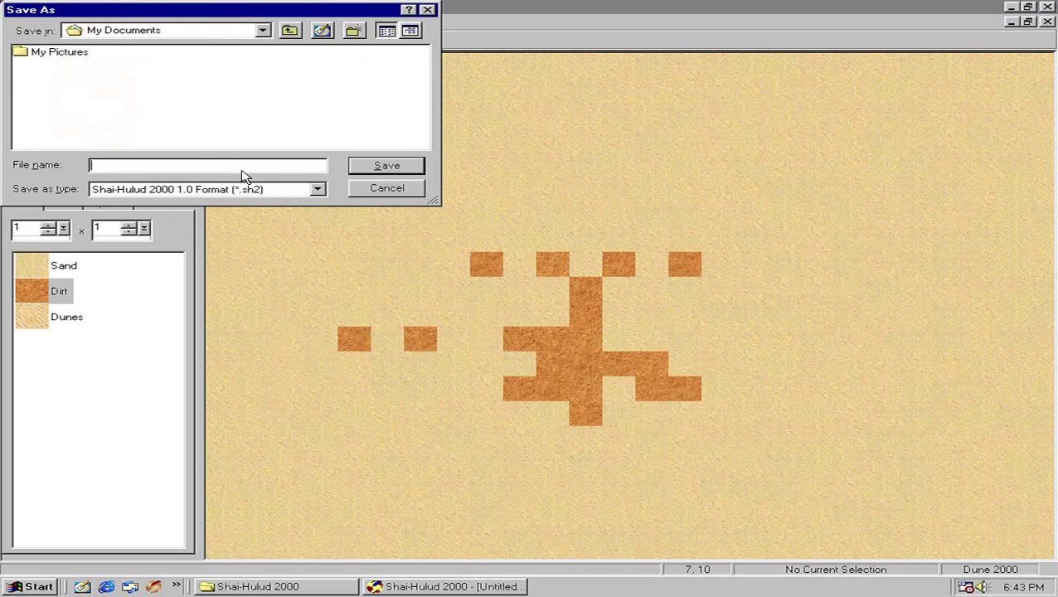
pyautogui.click(214, 193)
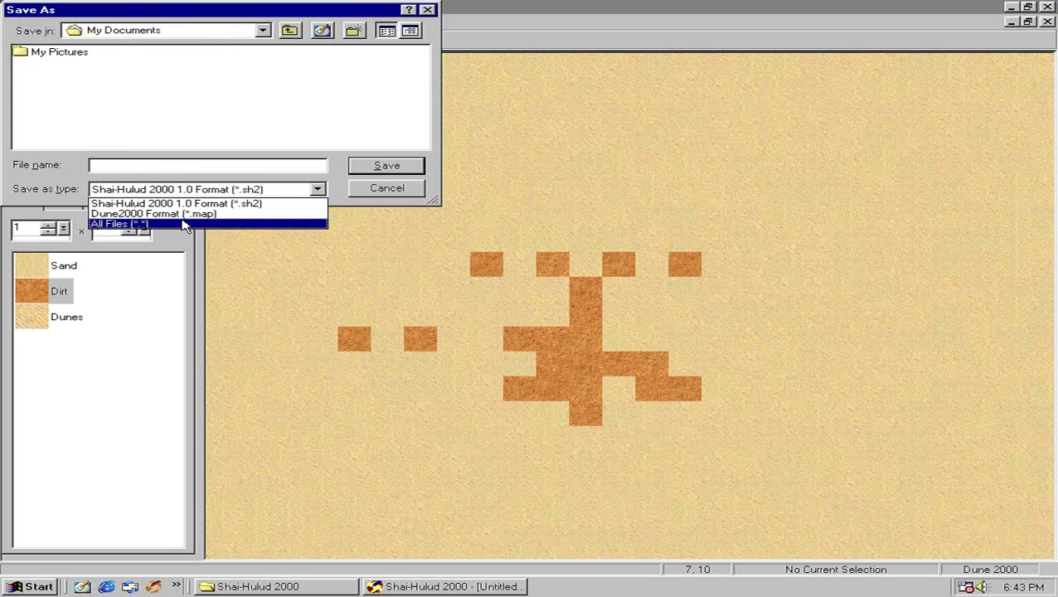
pyautogui.click(123, 225)
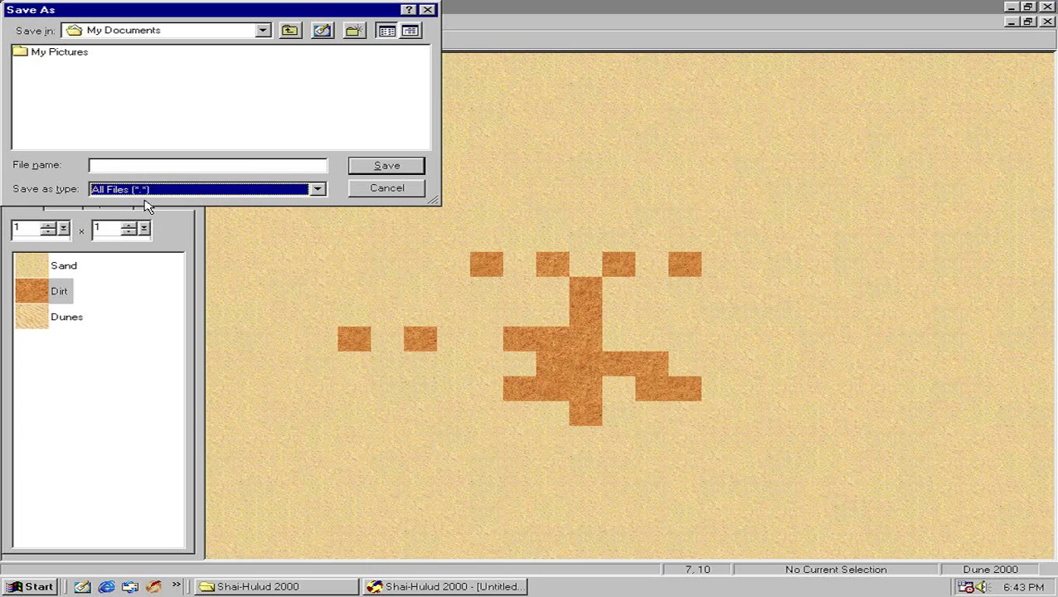
pyautogui.click(262, 31)
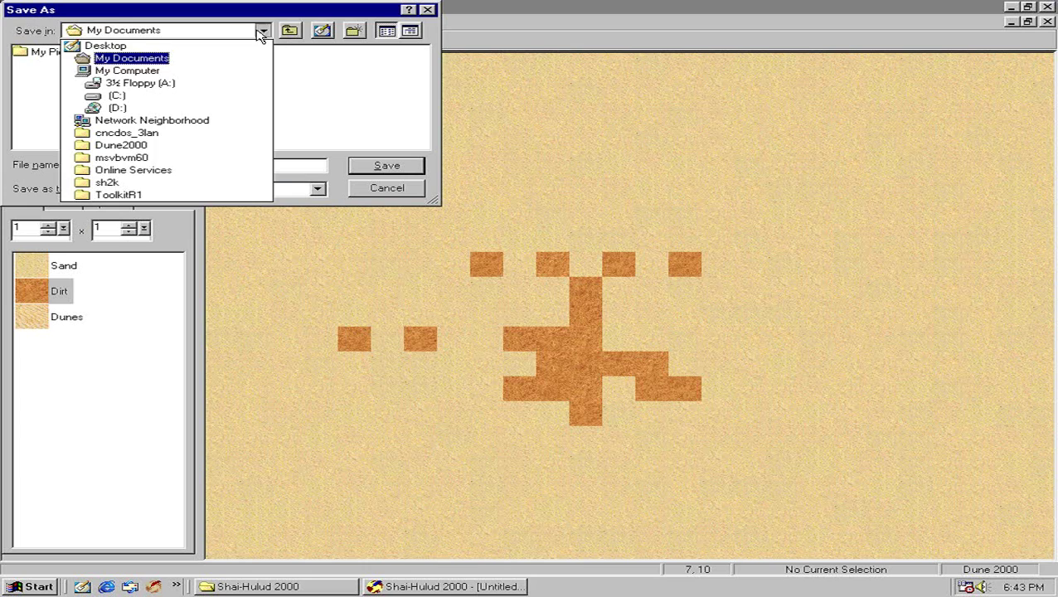
pyautogui.click(170, 45)
# Step: Pick Dune2000 Format (*.map), name the file ASDF, and save it
pyautogui.click(149, 168)
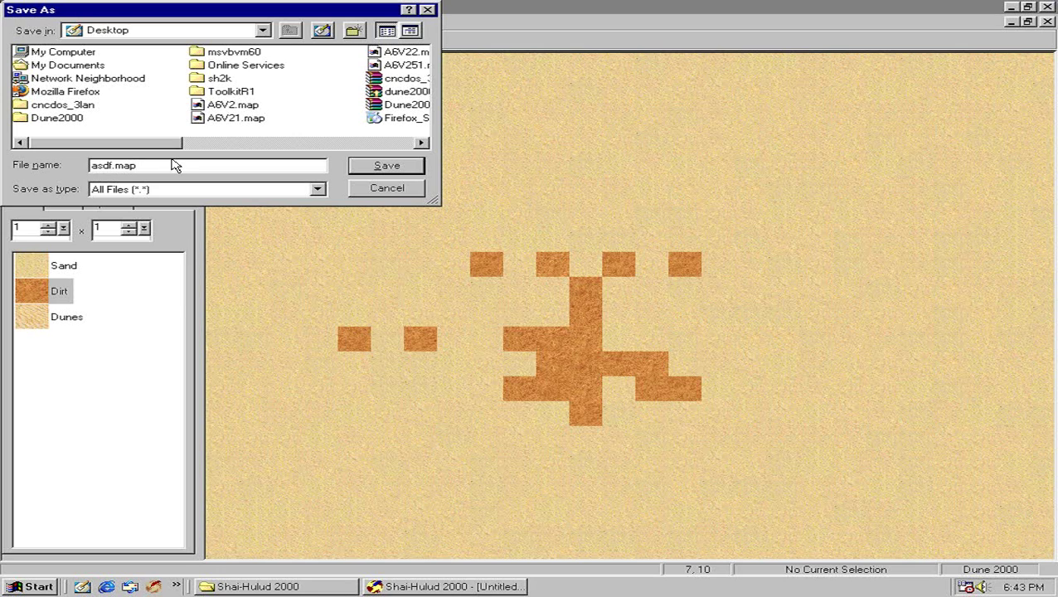
pyautogui.click(137, 191)
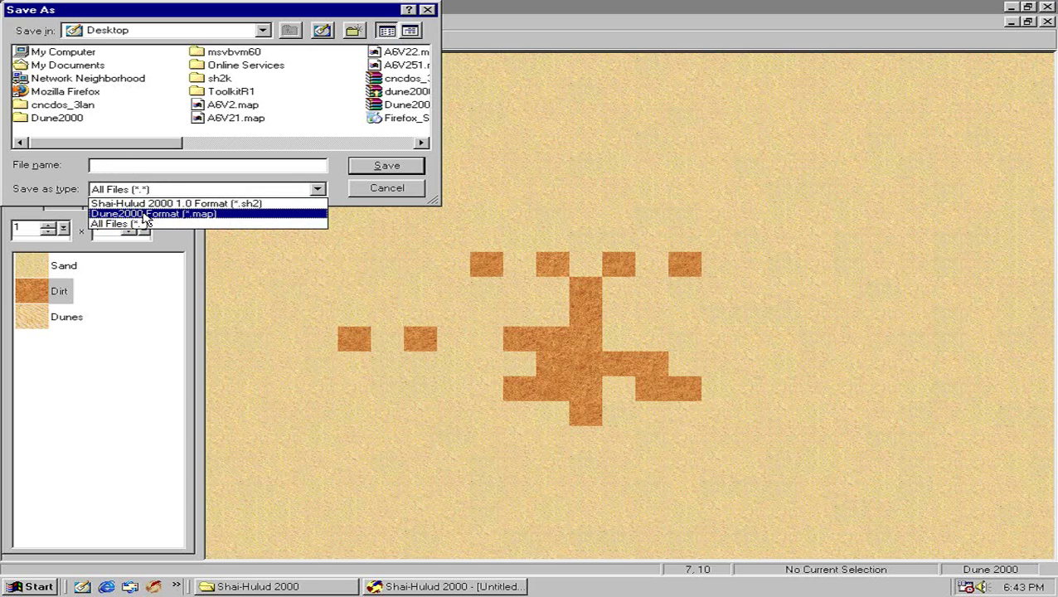
pyautogui.click(166, 215)
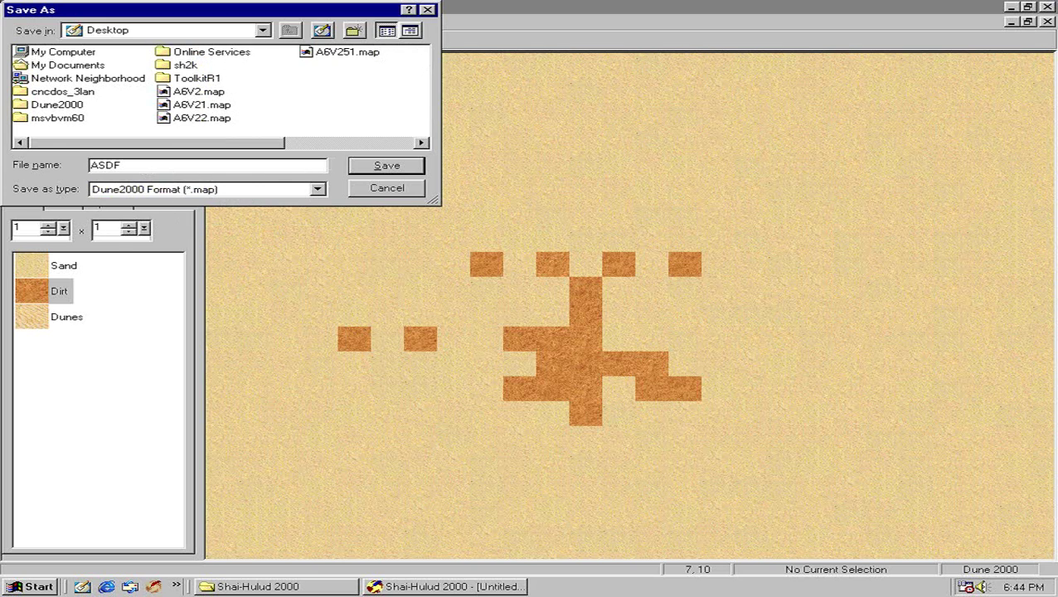
pyautogui.write('ASDF')
pyautogui.click(381, 168)
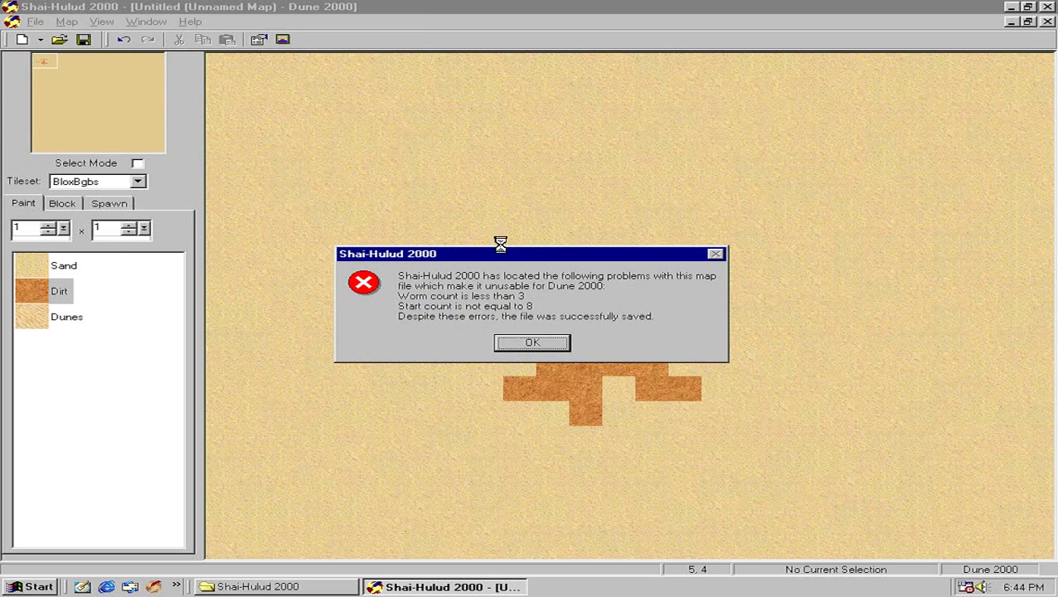
# Step: Move the save-problems warning aside to check the map, then dismiss it with OK
pyautogui.moveTo(516, 256); pyautogui.dragTo(549, 194)
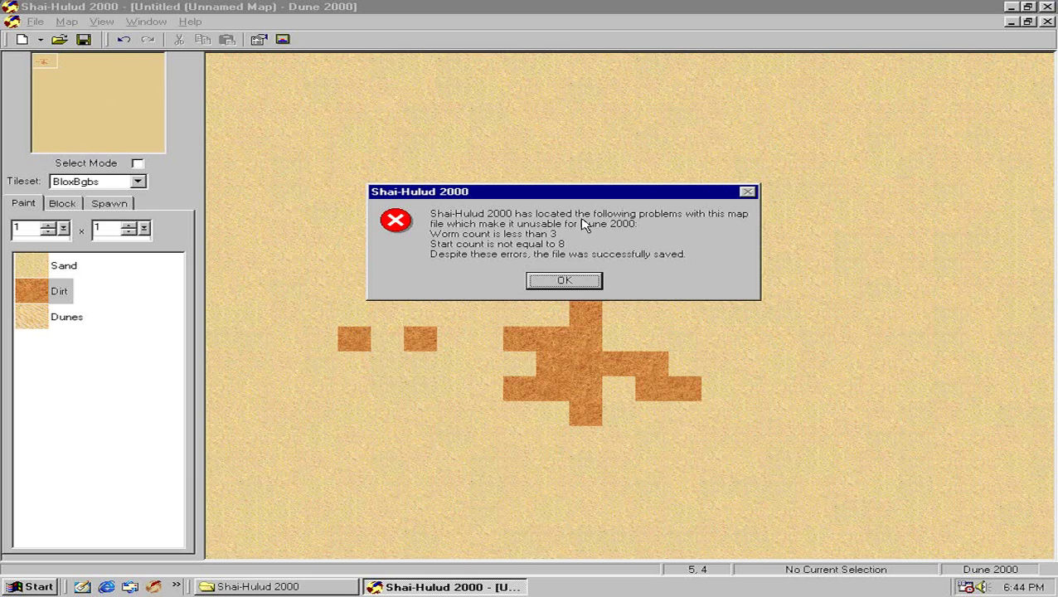
pyautogui.moveTo(631, 194); pyautogui.dragTo(642, 239)
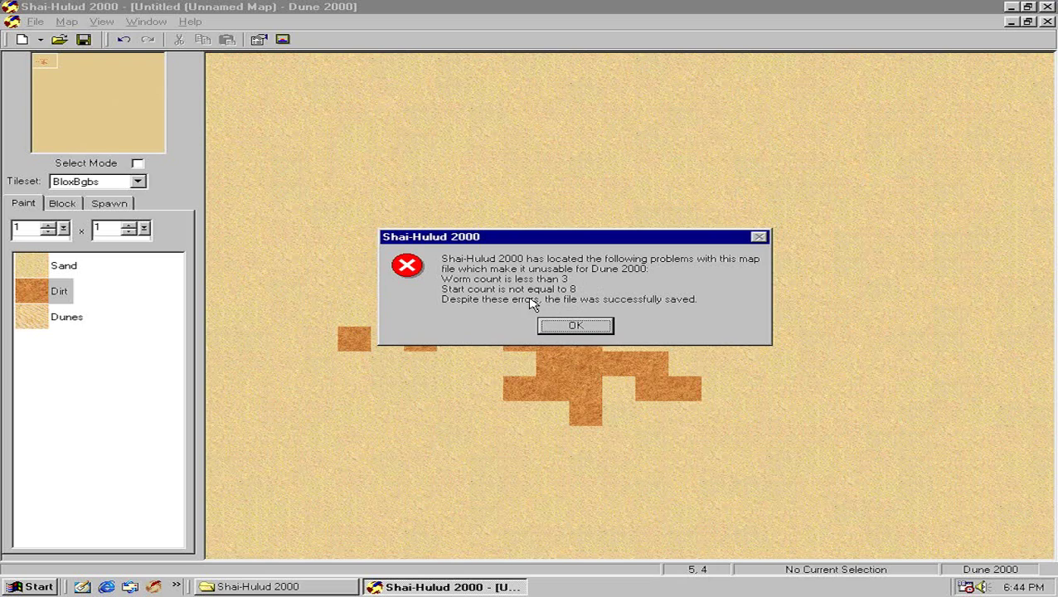
pyautogui.click(576, 327)
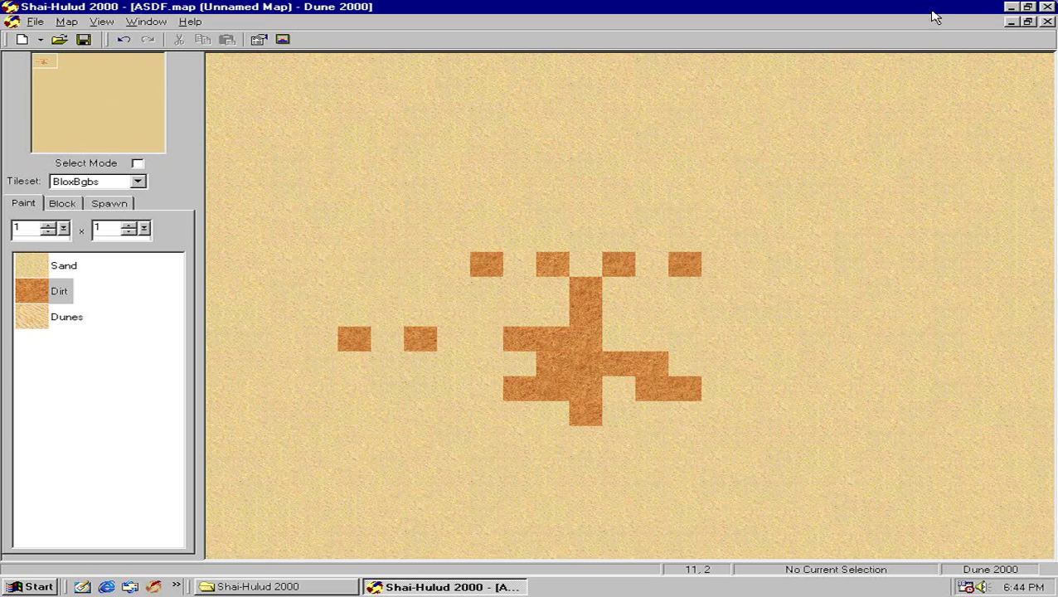
# Step: Close the editor, minimize the program folder, then restore the Shai-Hulud 2000 folder from the taskbar
pyautogui.click(1048, 6)
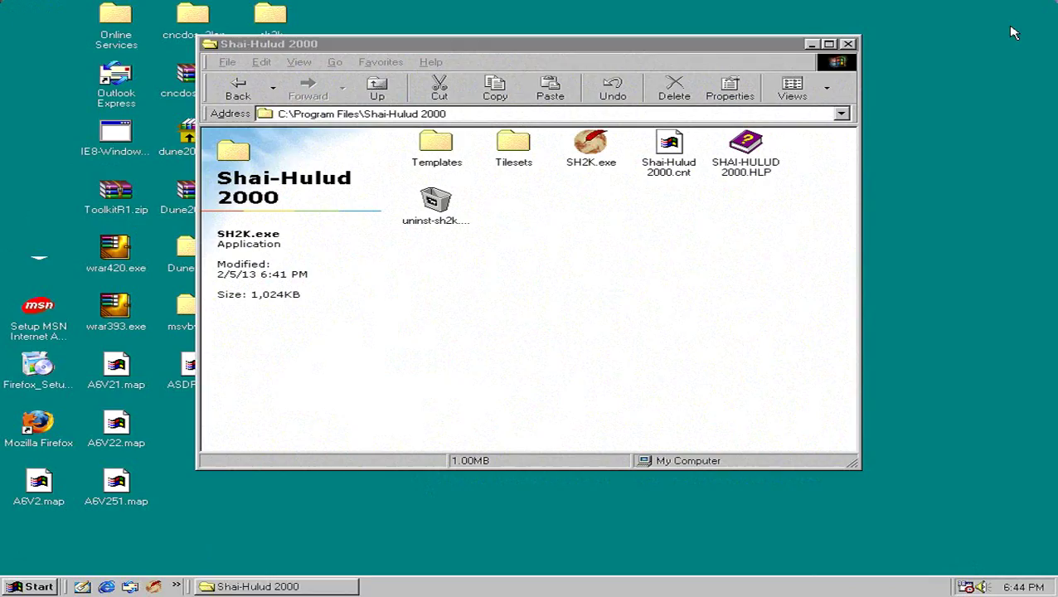
pyautogui.click(812, 44)
pyautogui.click(290, 201)
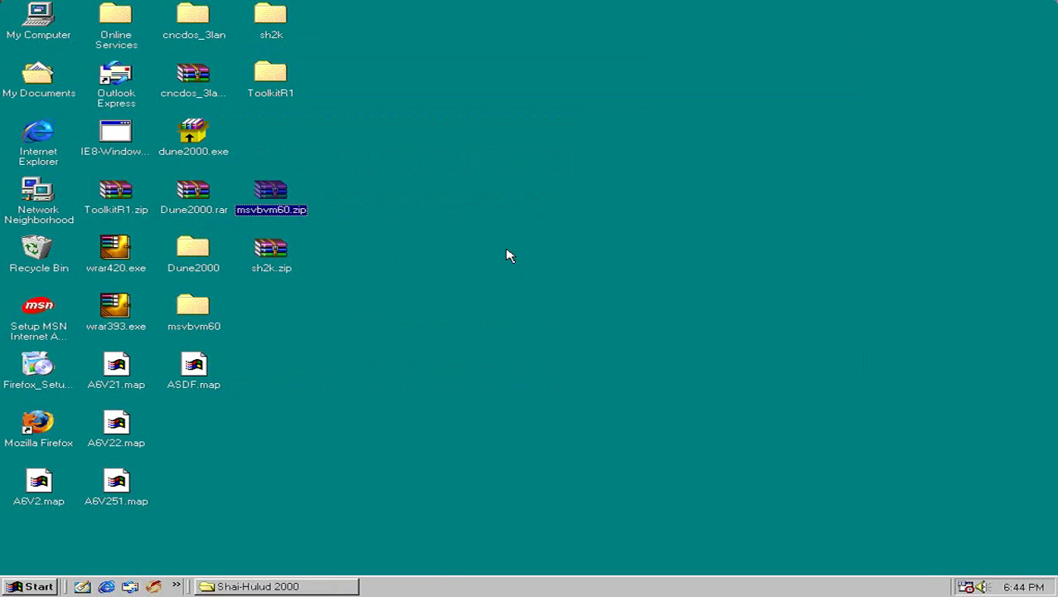
pyautogui.click(507, 255)
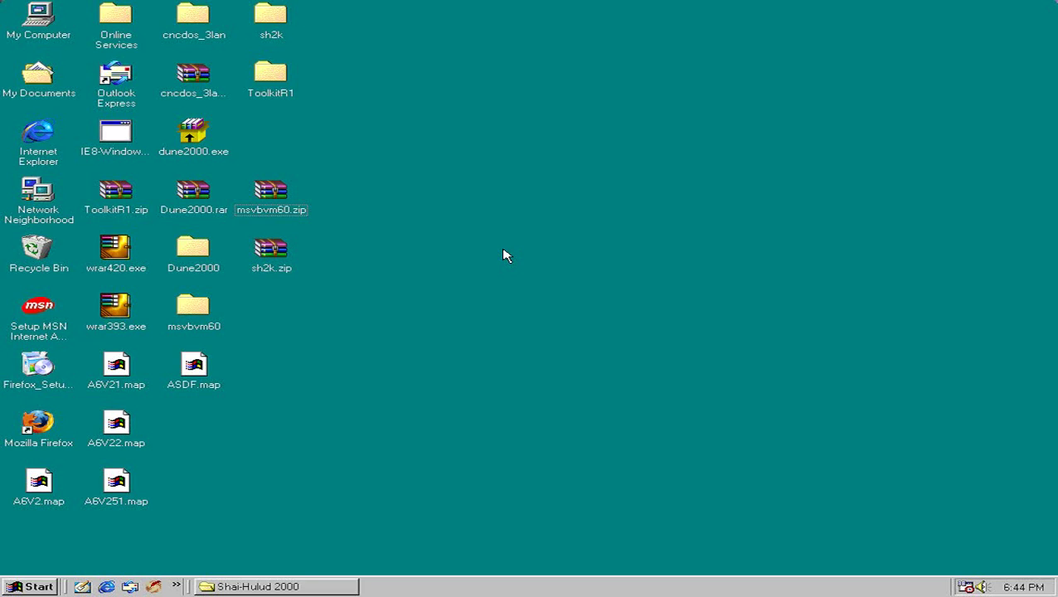
pyautogui.click(273, 586)
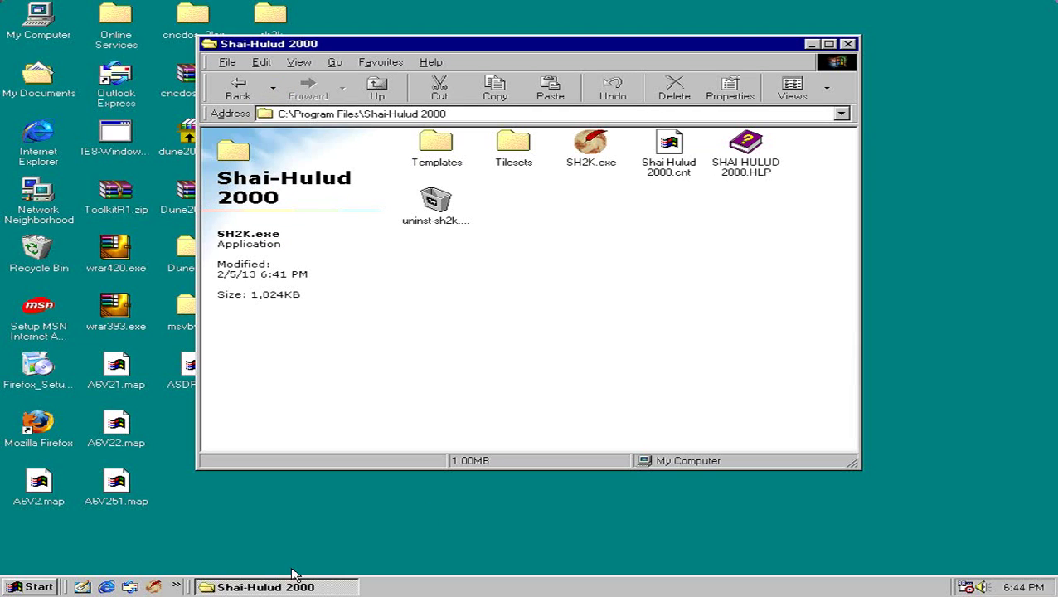
# Step: Launch SH2K.exe and create a new 32×32 custom map
pyautogui.doubleClick(587, 156)
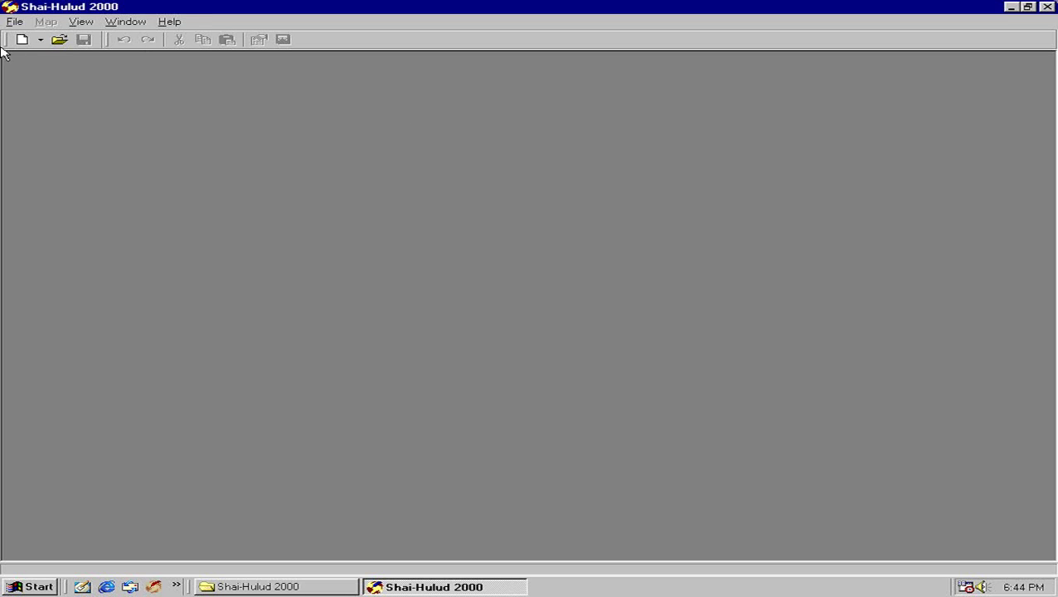
pyautogui.click(22, 39)
pyautogui.doubleClick(643, 304)
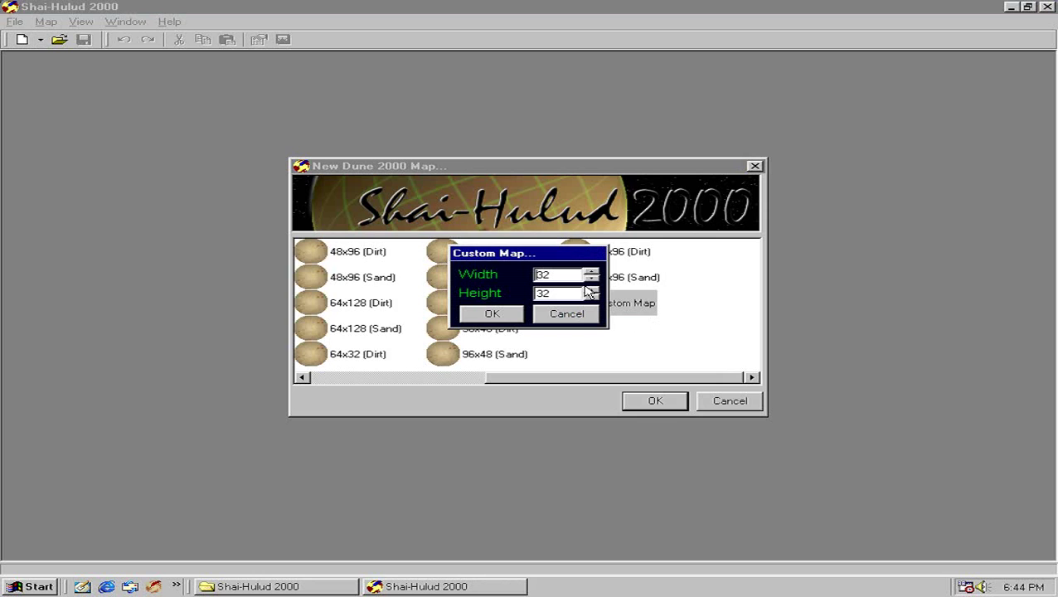
pyautogui.click(492, 315)
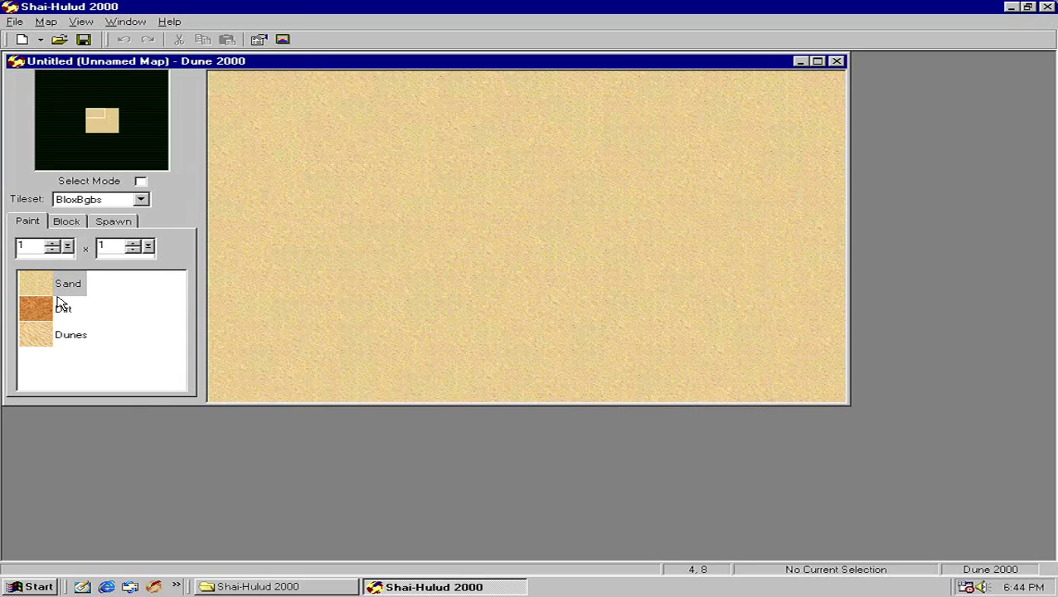
# Step: Paint scattered Dirt tiles and short Dirt runs across the sand
pyautogui.click(62, 306)
pyautogui.click(423, 157)
pyautogui.click(389, 307)
pyautogui.click(522, 282)
pyautogui.moveTo(455, 208); pyautogui.dragTo(449, 222)
pyautogui.click(323, 182)
pyautogui.click(555, 282)
pyautogui.moveTo(555, 208); pyautogui.dragTo(588, 232)
pyautogui.click(499, 246)
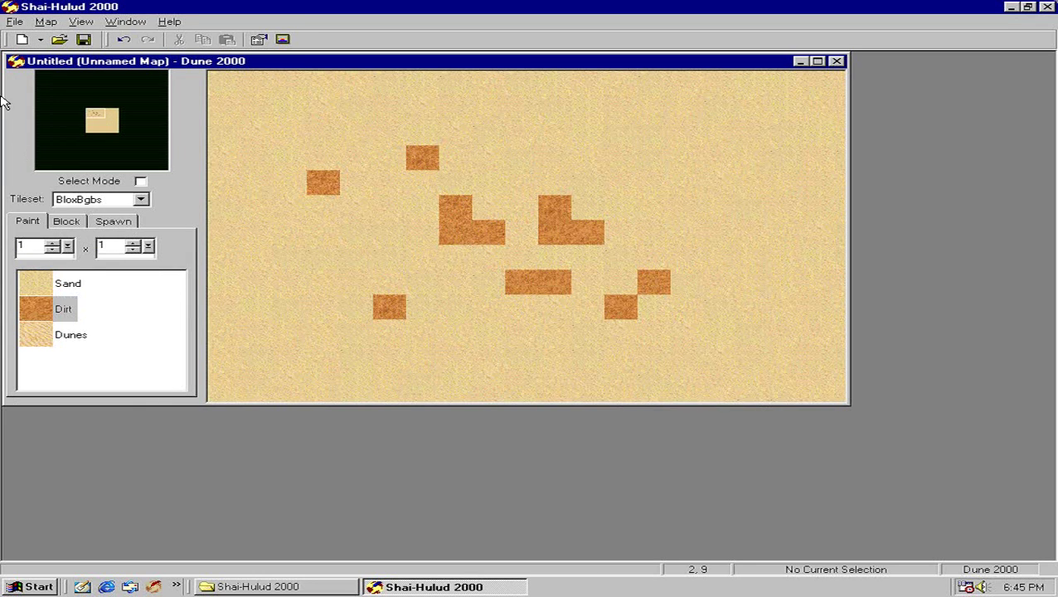
# Step: Cancel saving the new map and open ASDF.map from the Desktop in Dune2000 Format
pyautogui.click(83, 39)
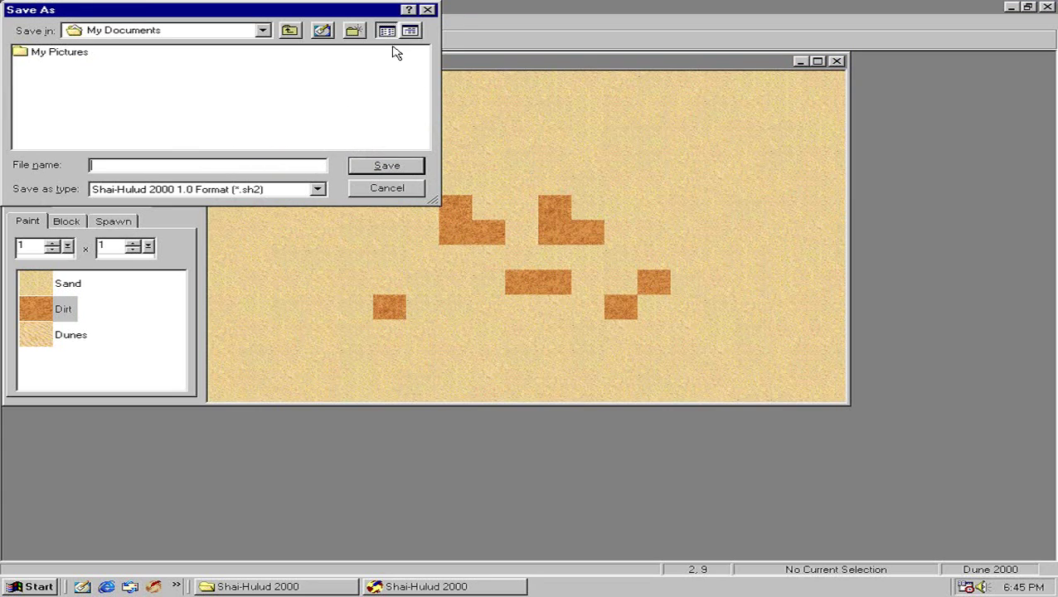
pyautogui.click(428, 10)
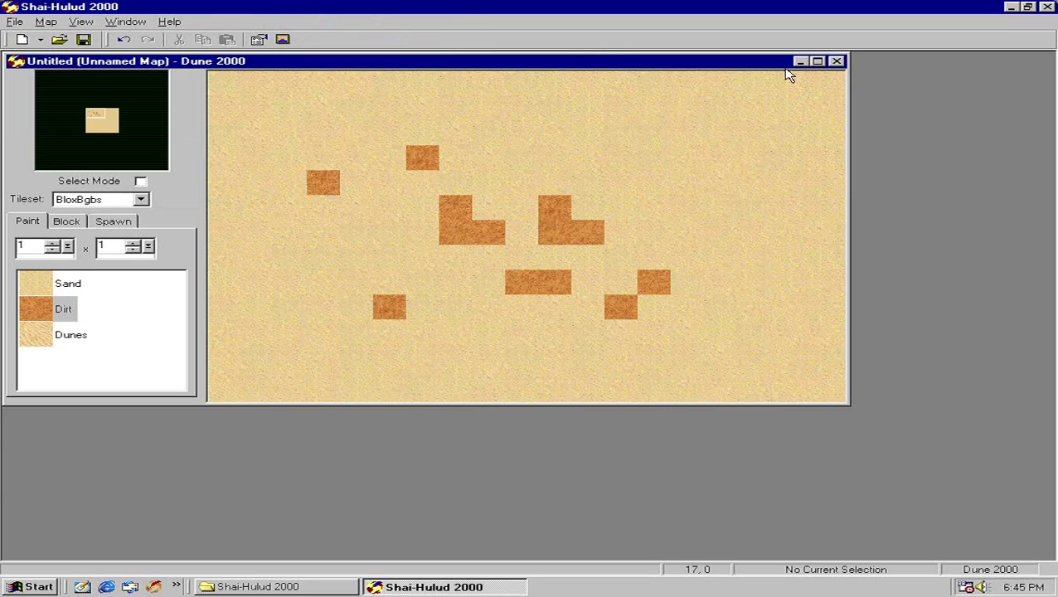
pyautogui.click(58, 40)
pyautogui.click(322, 31)
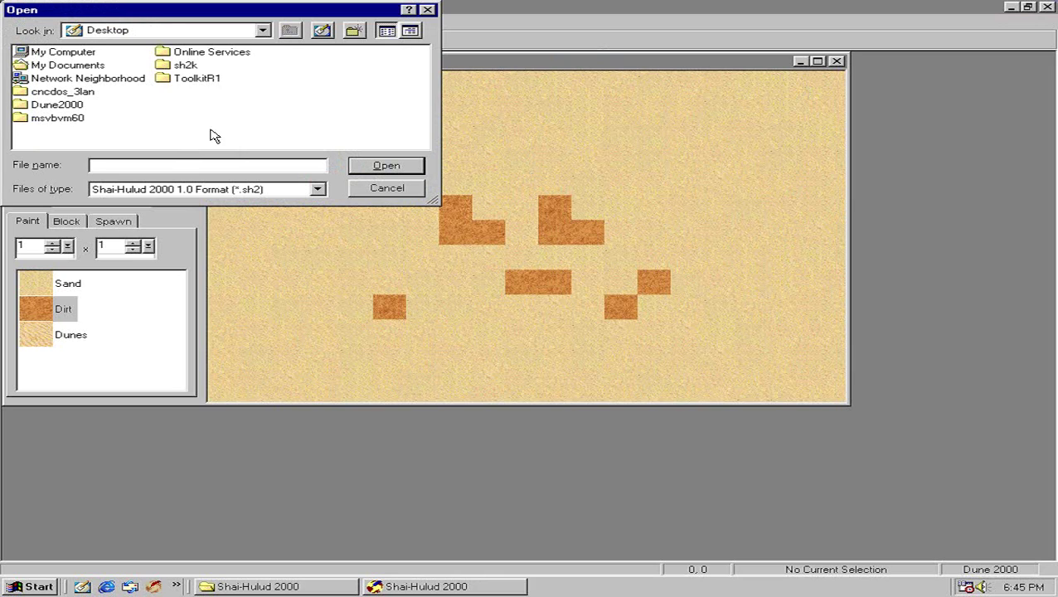
pyautogui.click(208, 191)
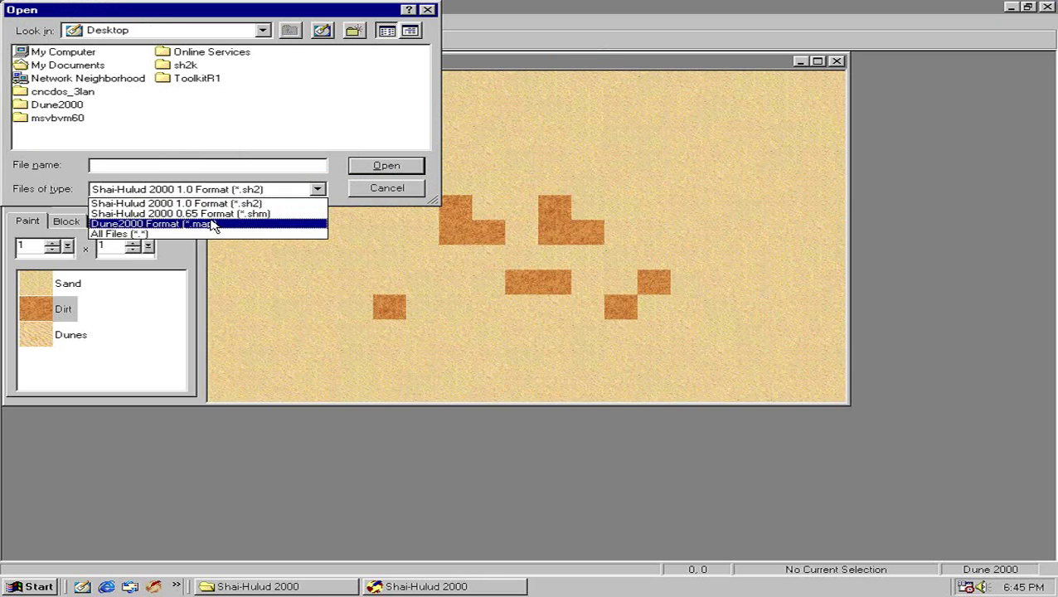
pyautogui.click(208, 229)
pyautogui.click(196, 121)
pyautogui.doubleClick(343, 66)
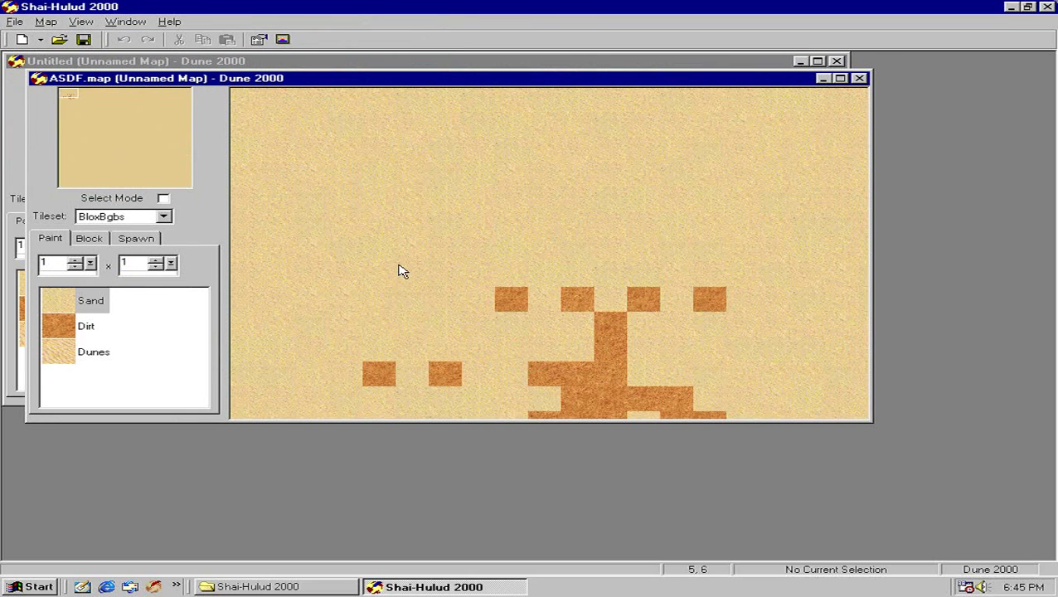
# Step: Paint a Dirt stroke across ASDF.map's upper area, save it, and dismiss the warning
pyautogui.click(91, 326)
pyautogui.moveTo(445, 199); pyautogui.dragTo(612, 175)
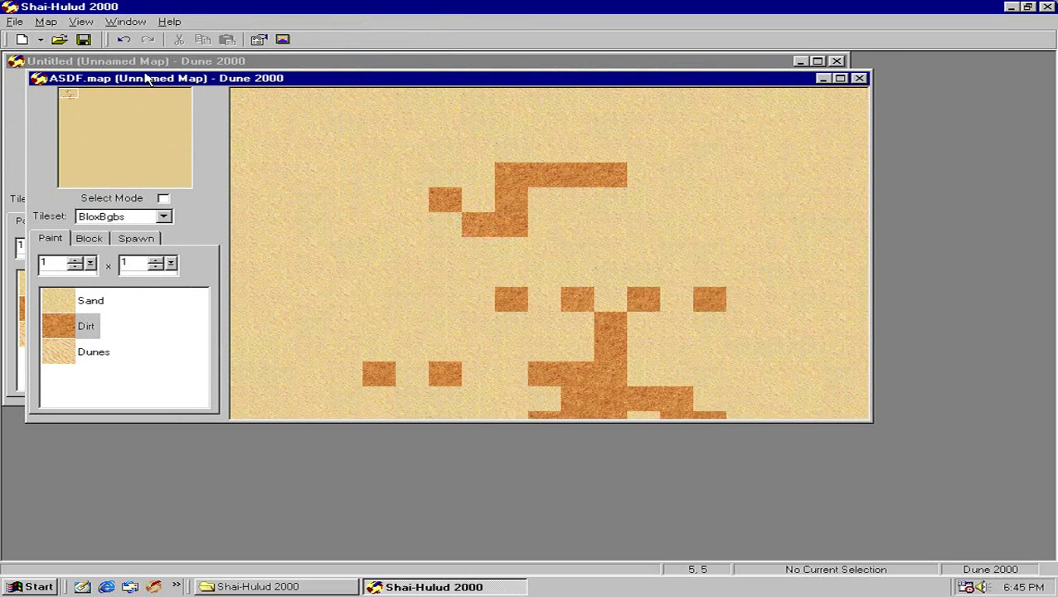
pyautogui.click(83, 40)
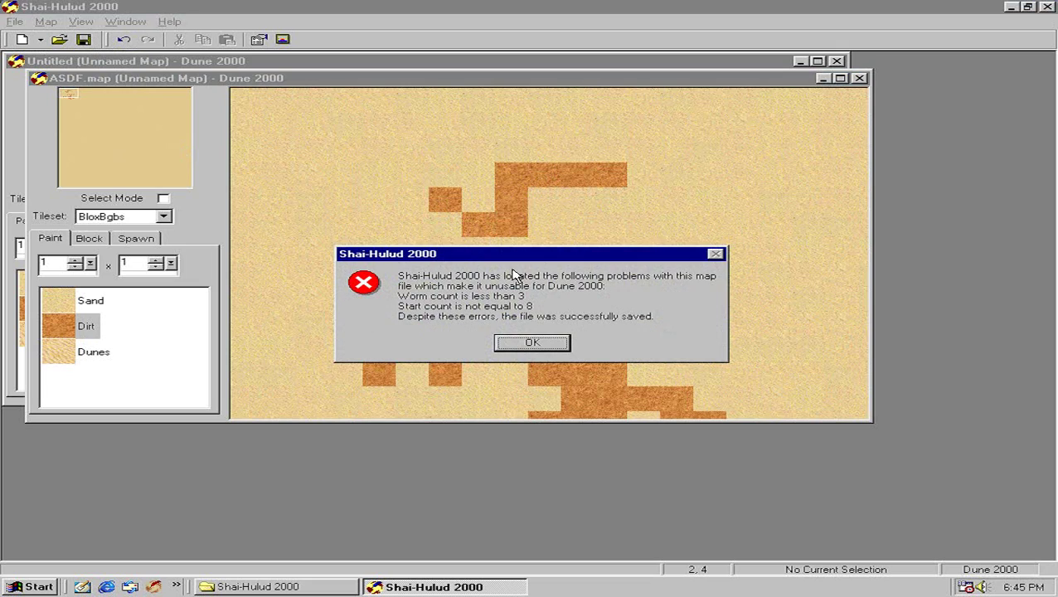
pyautogui.moveTo(541, 258); pyautogui.dragTo(570, 211)
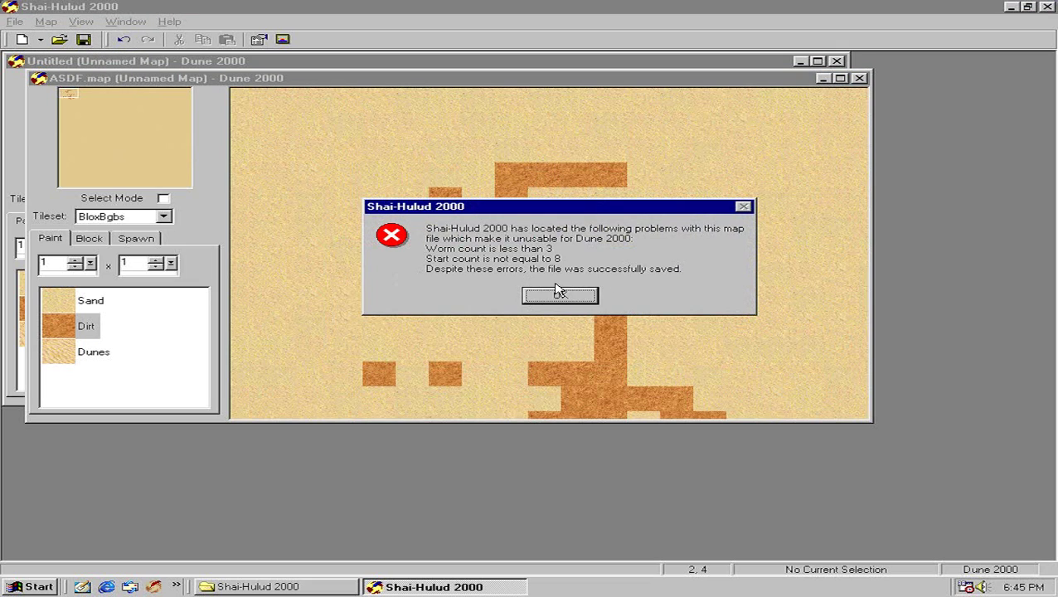
pyautogui.moveTo(557, 291); pyautogui.dragTo(549, 176)
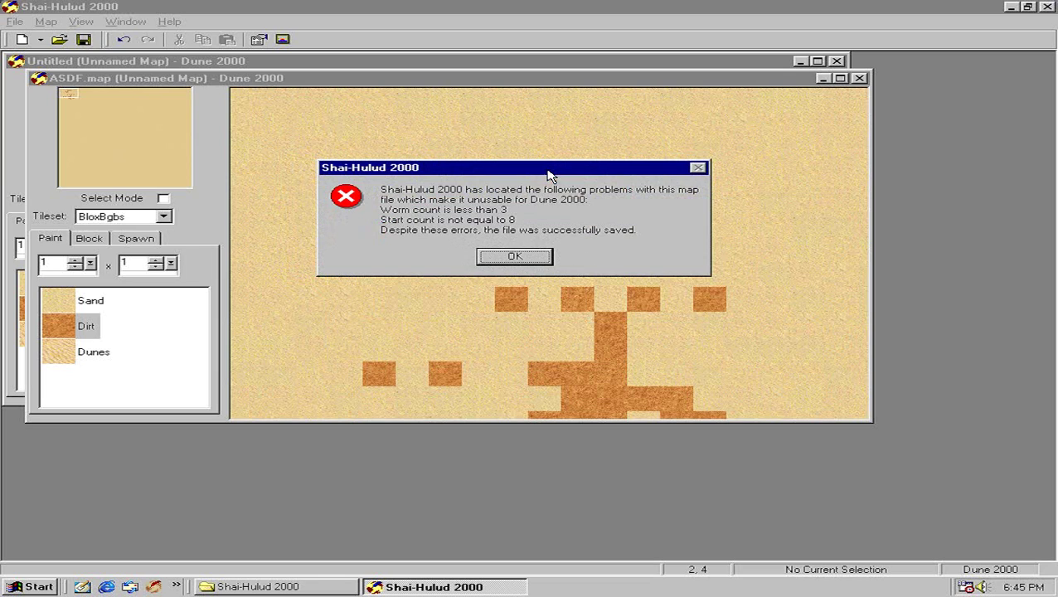
pyautogui.click(514, 257)
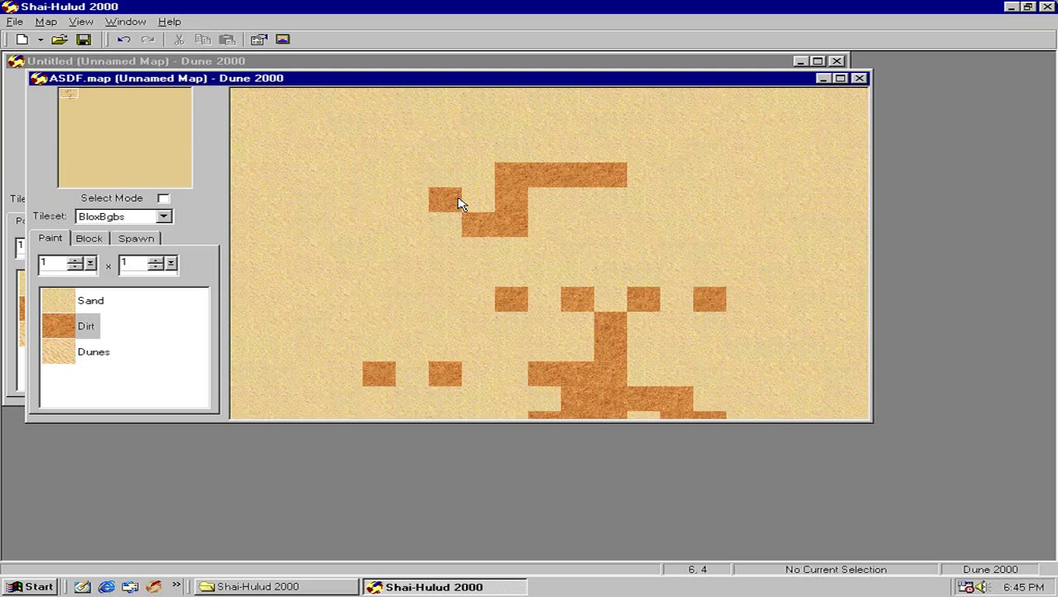
# Step: Pan around ASDF.map, then move its window down and to the right
pyautogui.click(71, 100)
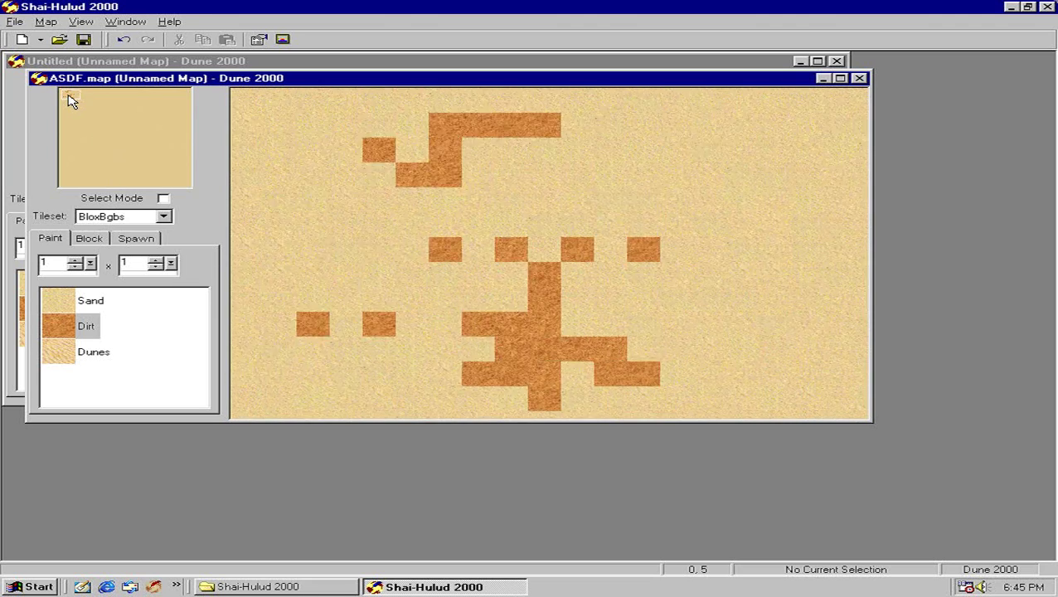
pyautogui.moveTo(71, 99); pyautogui.dragTo(73, 103)
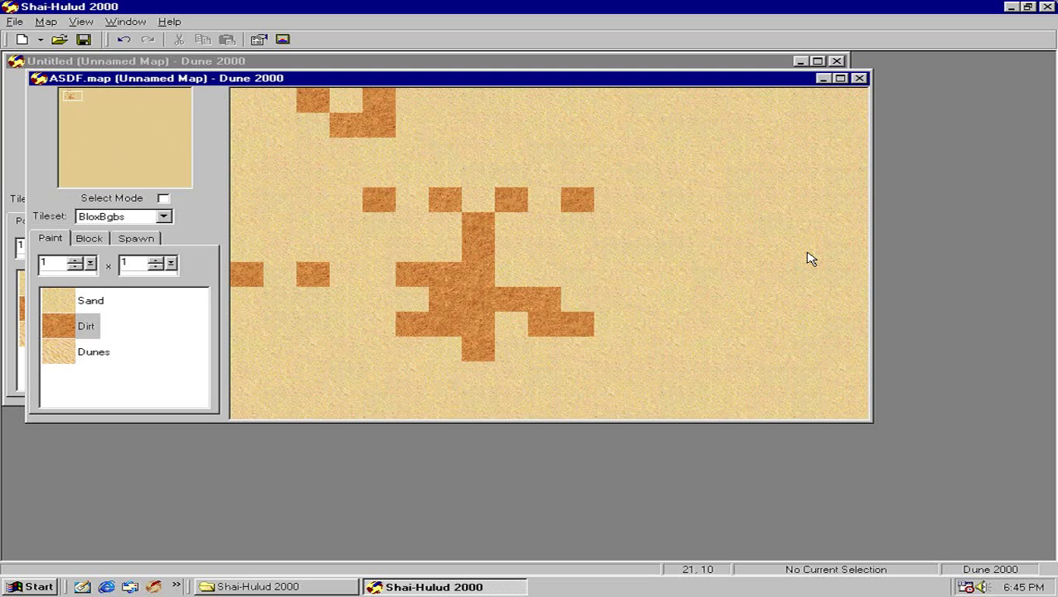
pyautogui.scroll(1, 943, 206)
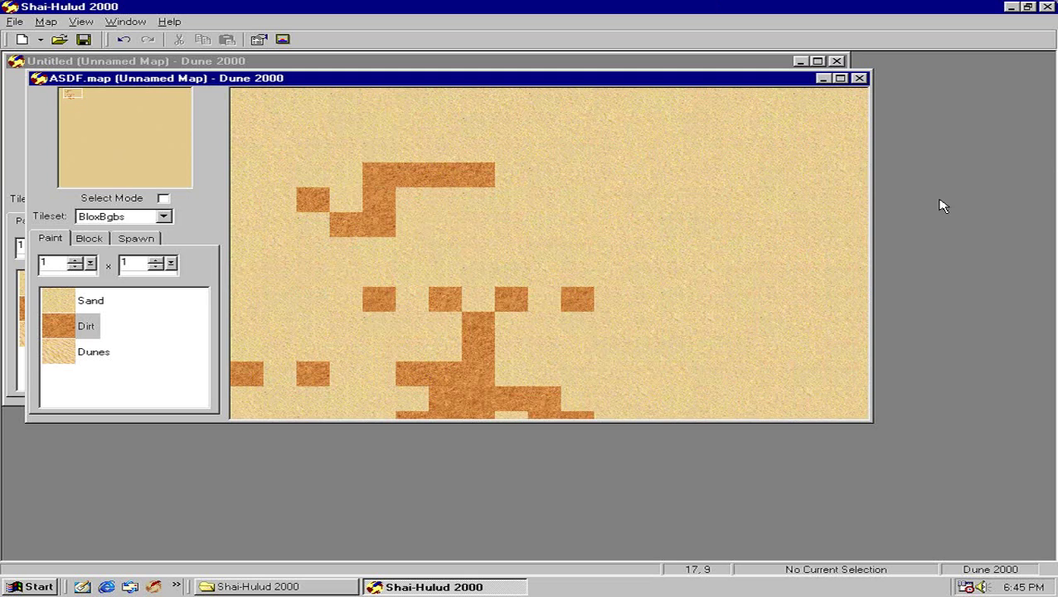
pyautogui.hscroll(3, 796, 66)
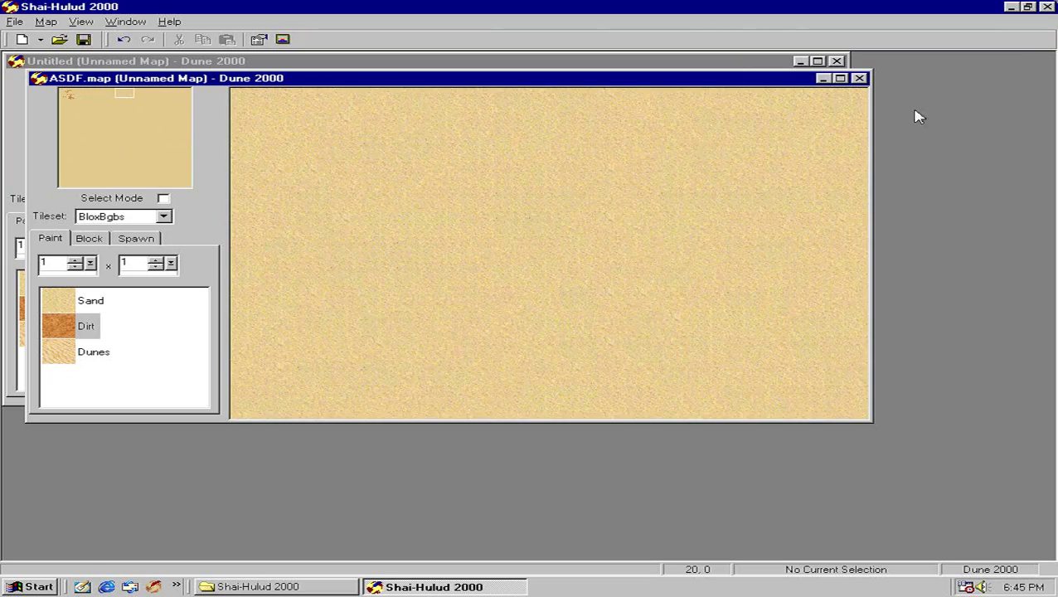
pyautogui.moveTo(1057, 228)
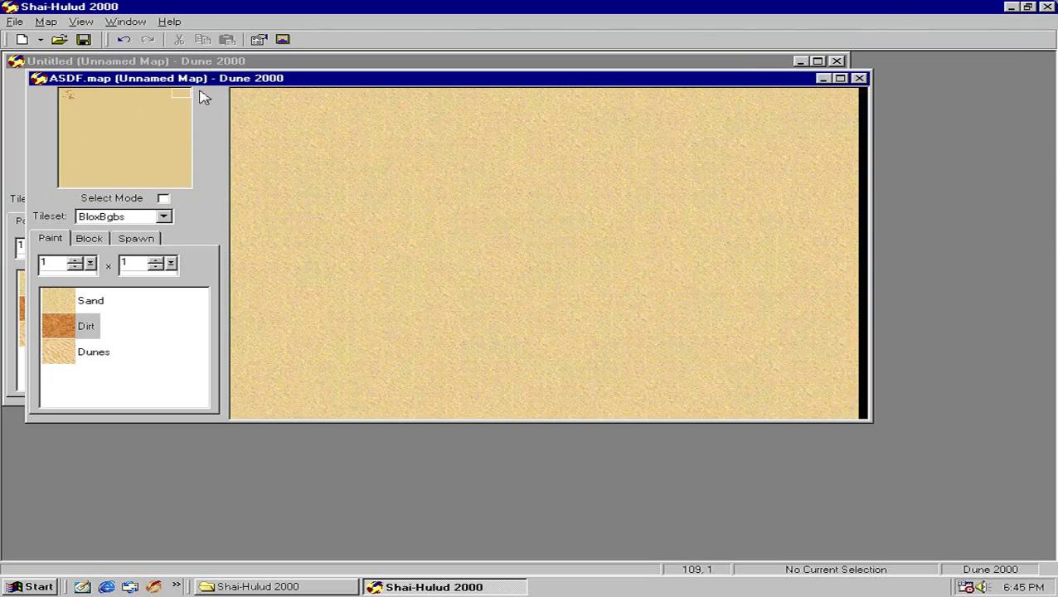
pyautogui.moveTo(181, 93); pyautogui.dragTo(83, 167)
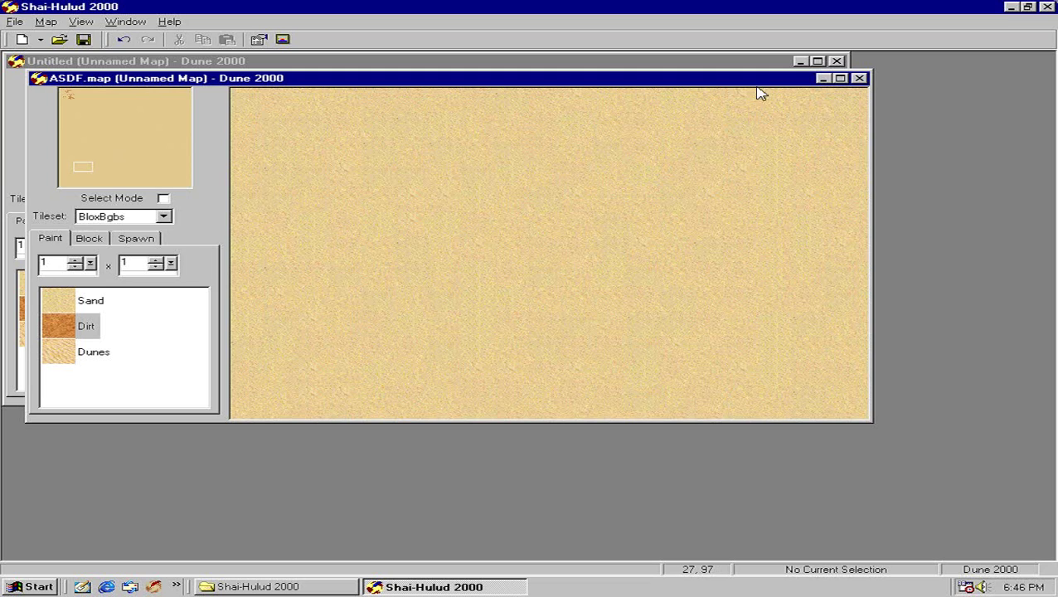
pyautogui.moveTo(768, 83); pyautogui.dragTo(815, 127)
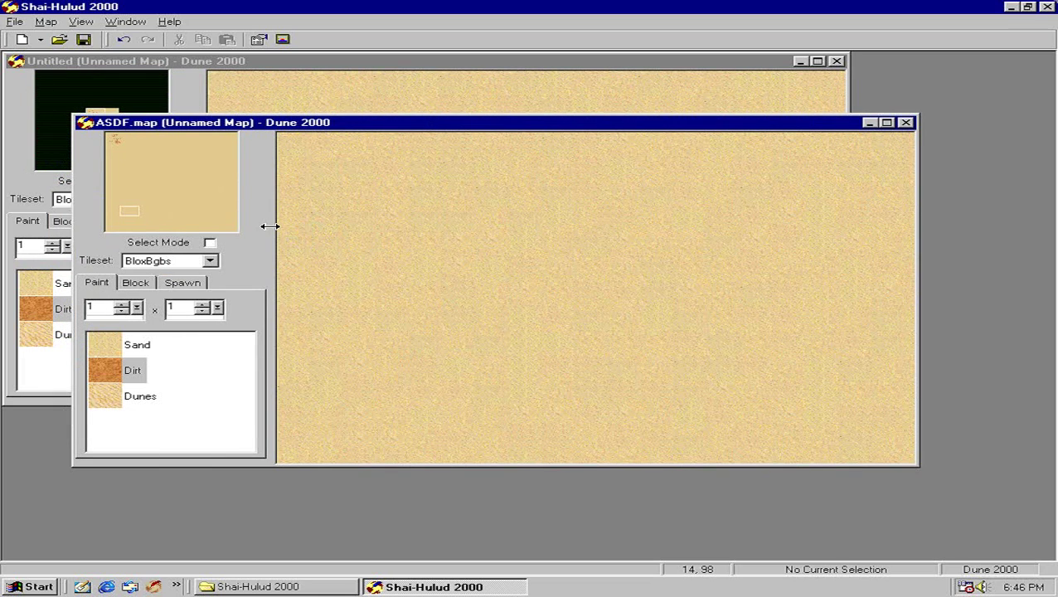
# Step: Paint a trail of Dirt tiles across ASDF.map, then close Shai-Hulud 2000
pyautogui.moveTo(801, 262)
pyautogui.mouseDown()
pyautogui.moveTo(656, 255)
pyautogui.moveTo(583, 298)
pyautogui.moveTo(540, 367)
pyautogui.moveTo(530, 299)
pyautogui.moveTo(455, 242)
pyautogui.moveTo(379, 358)
pyautogui.moveTo(390, 413)
pyautogui.moveTo(373, 367)
pyautogui.moveTo(389, 347)
pyautogui.moveTo(410, 344)
pyautogui.moveTo(421, 312)
pyautogui.moveTo(354, 172)
pyautogui.moveTo(429, 239)
pyautogui.moveTo(392, 217)
pyautogui.moveTo(588, 208)
pyautogui.moveTo(642, 165)
pyautogui.moveTo(550, 217)
pyautogui.moveTo(482, 234)
pyautogui.moveTo(526, 243)
pyautogui.moveTo(521, 156)
pyautogui.mouseUp()
pyautogui.moveTo(635, 150)
pyautogui.mouseDown()
pyautogui.moveTo(498, 213)
pyautogui.moveTo(609, 166)
pyautogui.moveTo(494, 5)
pyautogui.moveTo(443, 18)
pyautogui.moveTo(555, 5)
pyautogui.moveTo(691, 92)
pyautogui.mouseUp()
pyautogui.click(1047, 8)
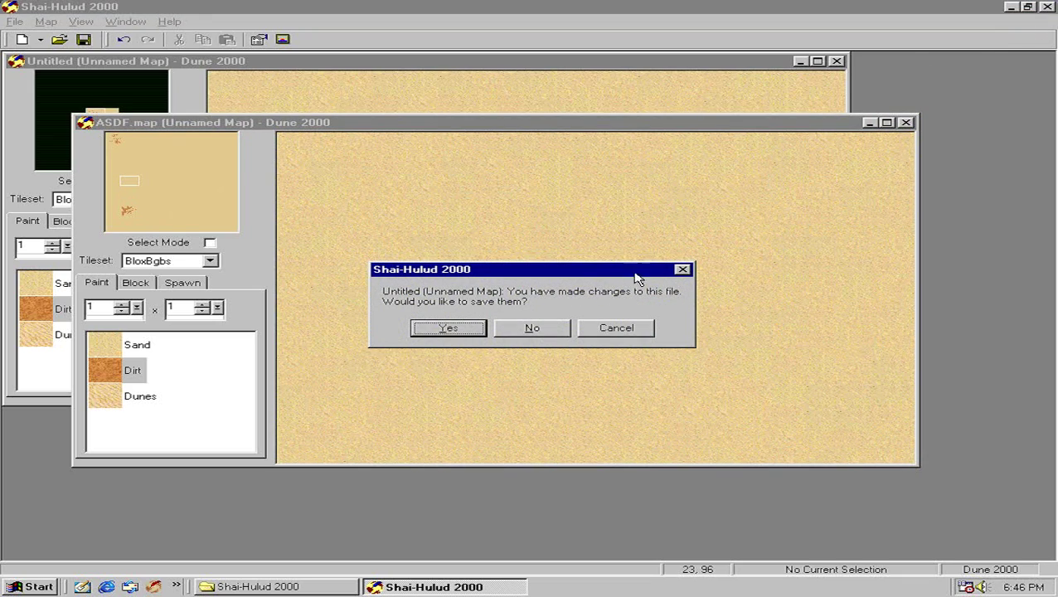